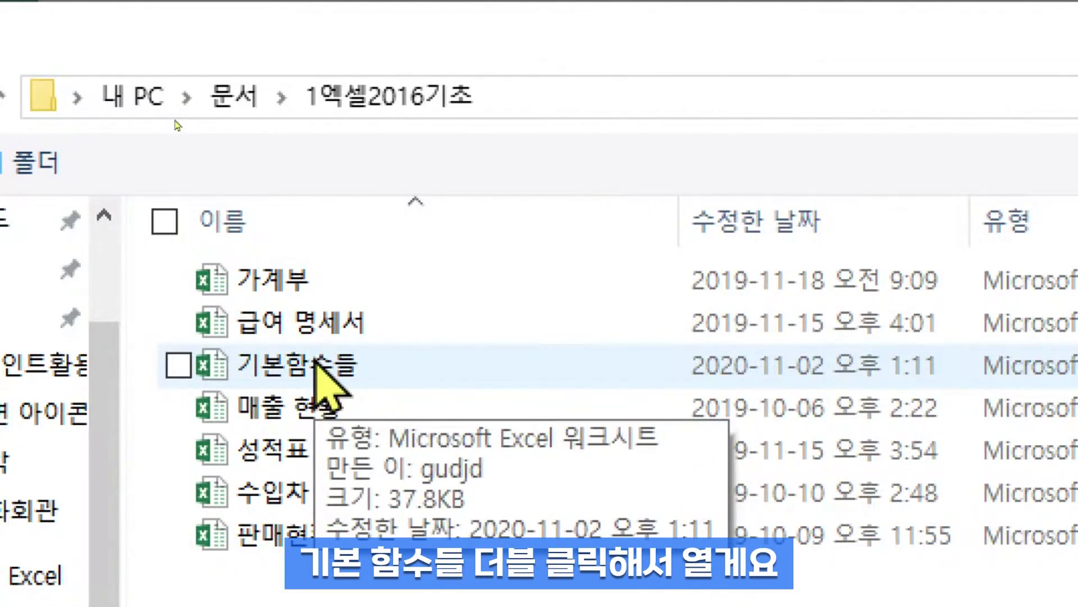
# Open the workbook 기본함수들 from the 1엑셀2016기초 folder and enable editing.
pyautogui.doubleClick(317, 366)
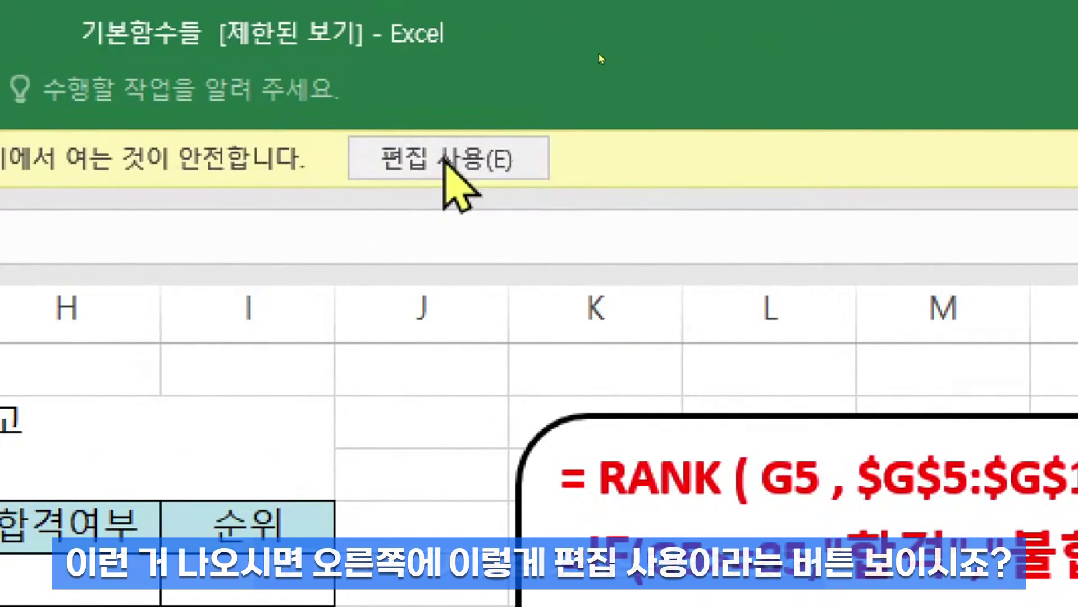
pyautogui.click(443, 161)
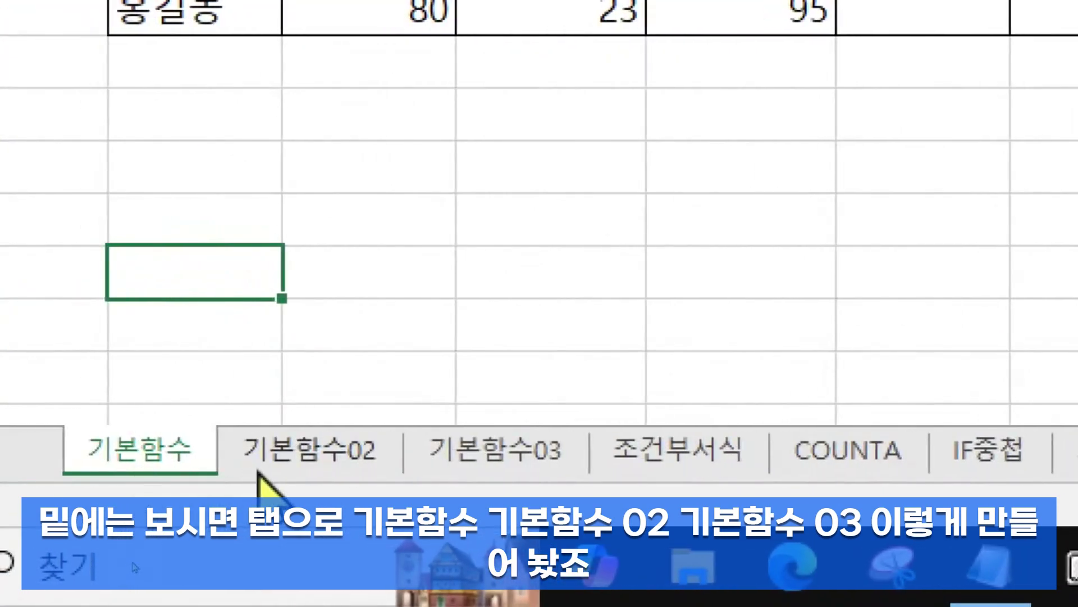
# Look through the sheets 기본함수02, 기본함수03, 조건부서식, COUNTA and IF중첩, and return to the 기본함수 sheet.
pyautogui.click(293, 460)
pyautogui.click(486, 459)
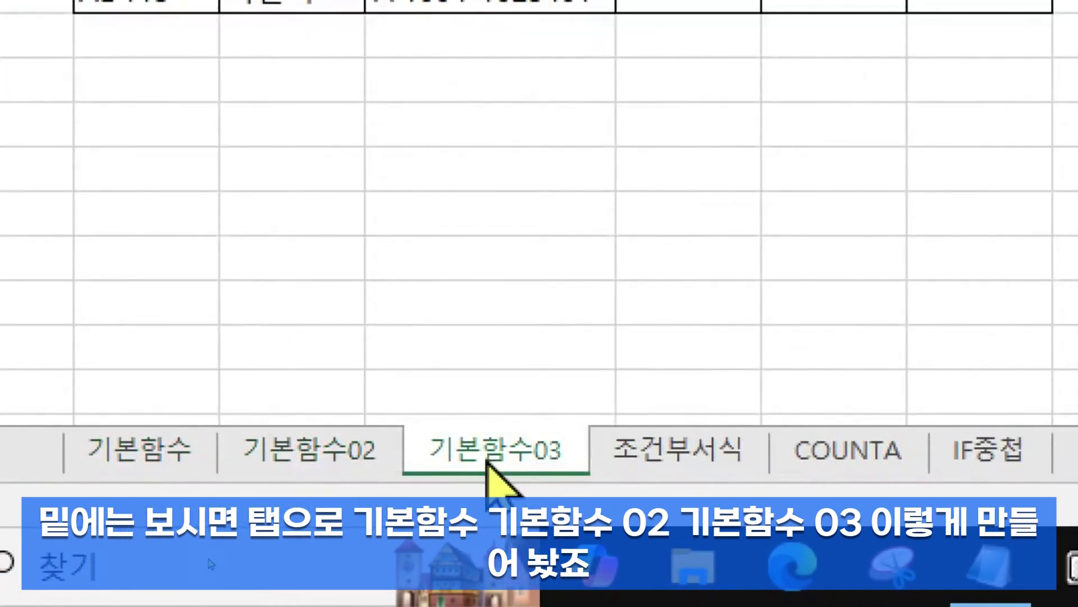
pyautogui.click(671, 455)
pyautogui.click(846, 456)
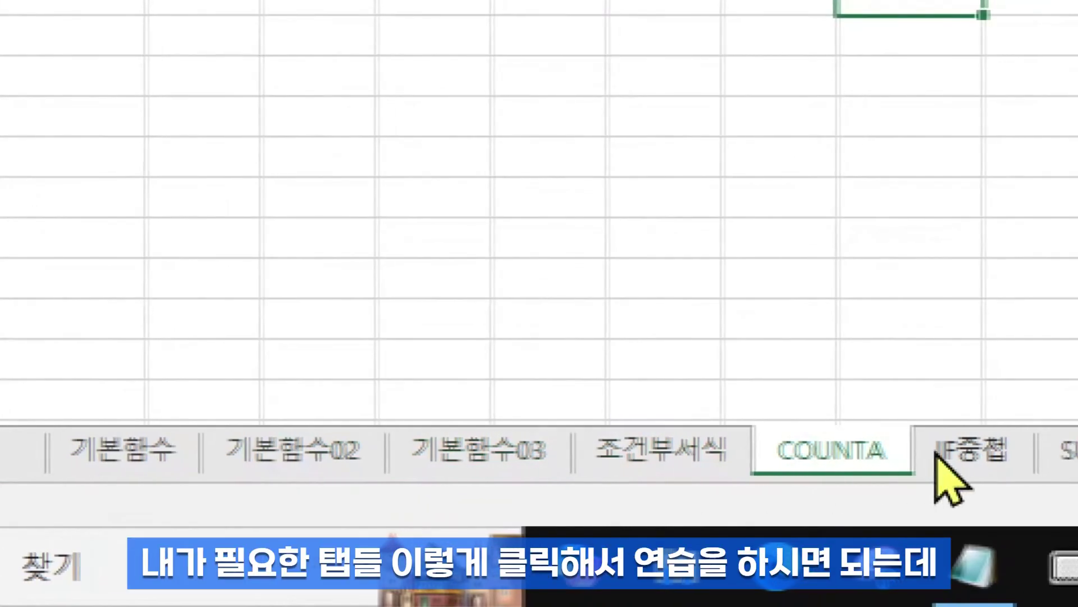
pyautogui.click(949, 452)
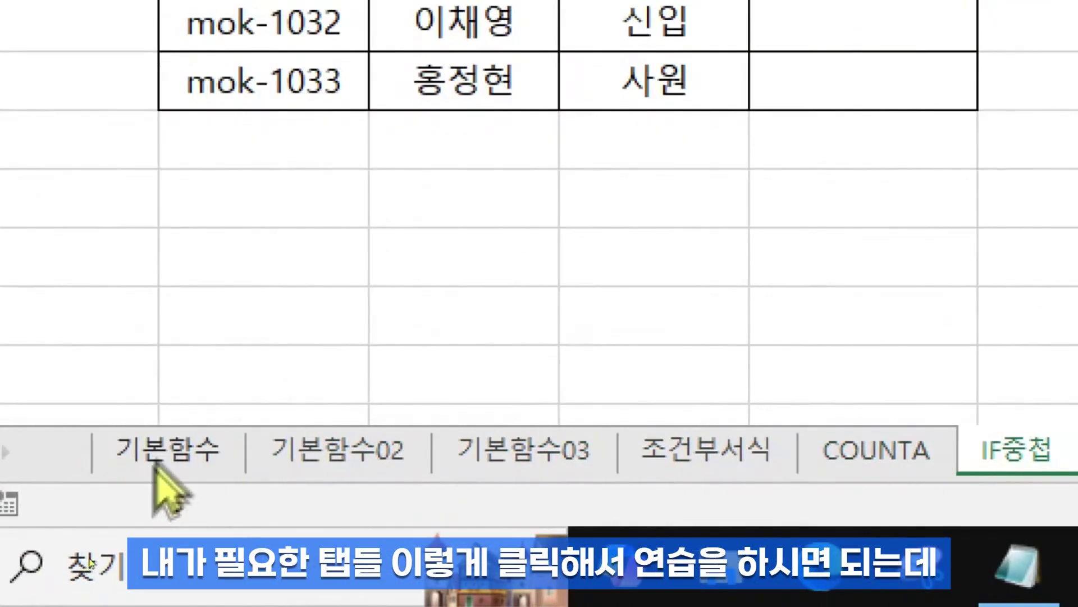
pyautogui.click(124, 453)
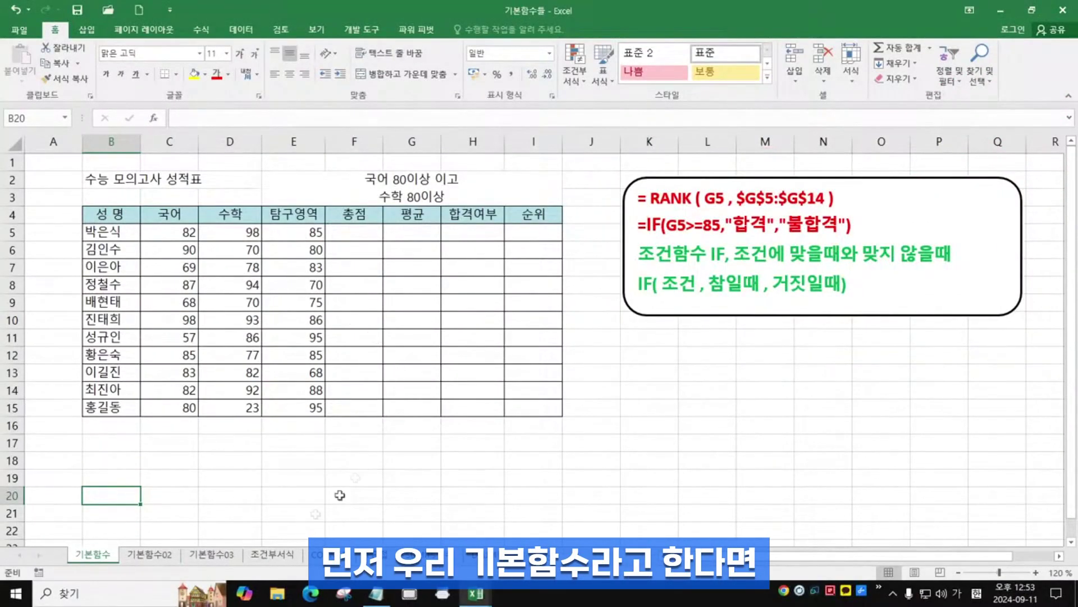
# Switch to Notepad and list the functions on separate lines: 합계, 평균, 순위, 논리함수 and if.
pyautogui.click(377, 592)
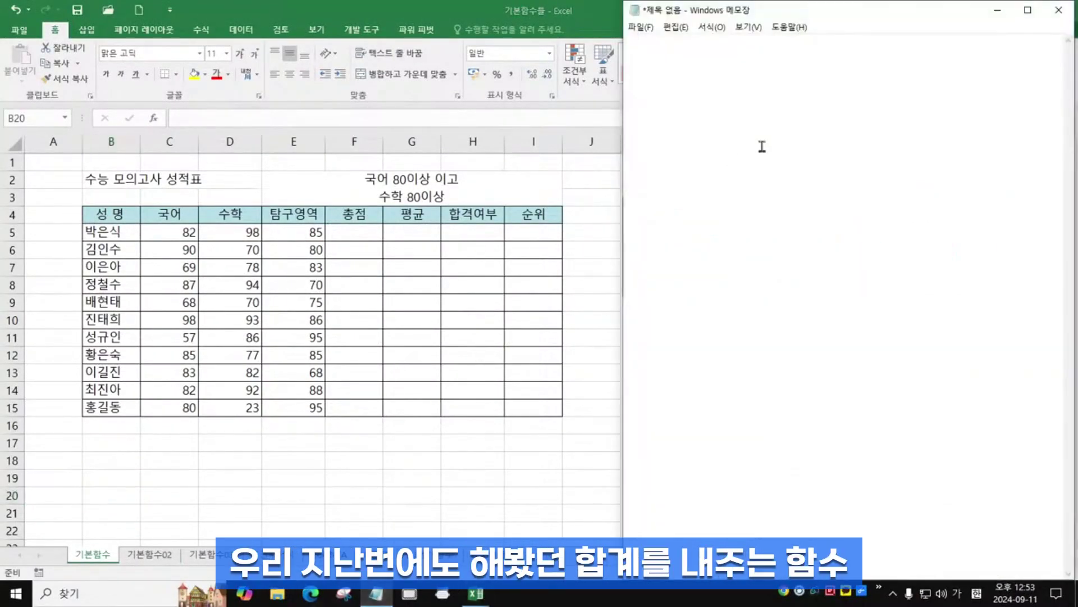
pyautogui.write('합계')
pyautogui.press('Return')
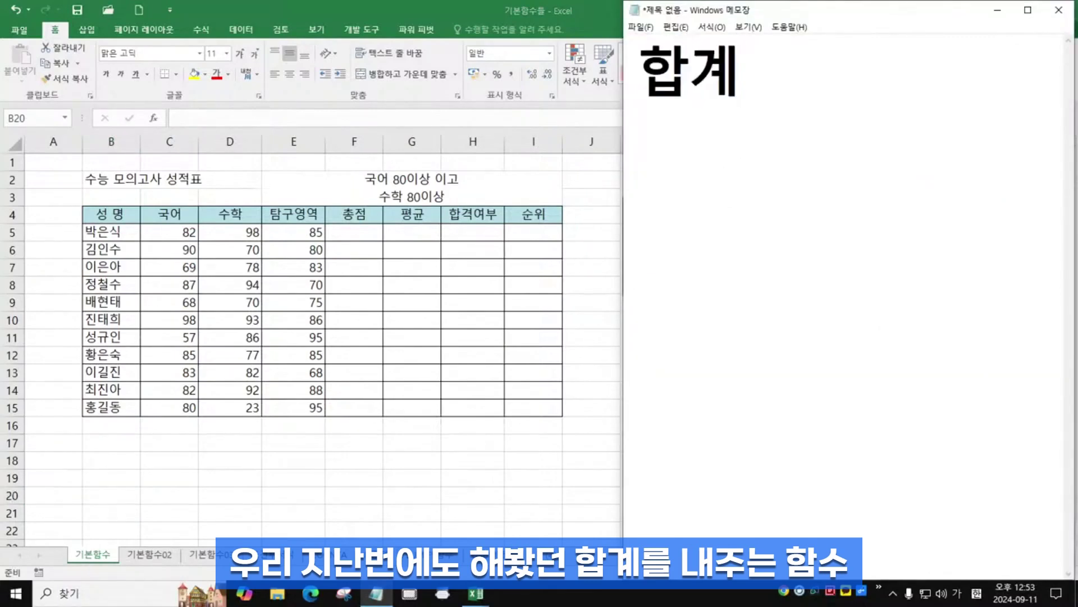
pyautogui.write('평균')
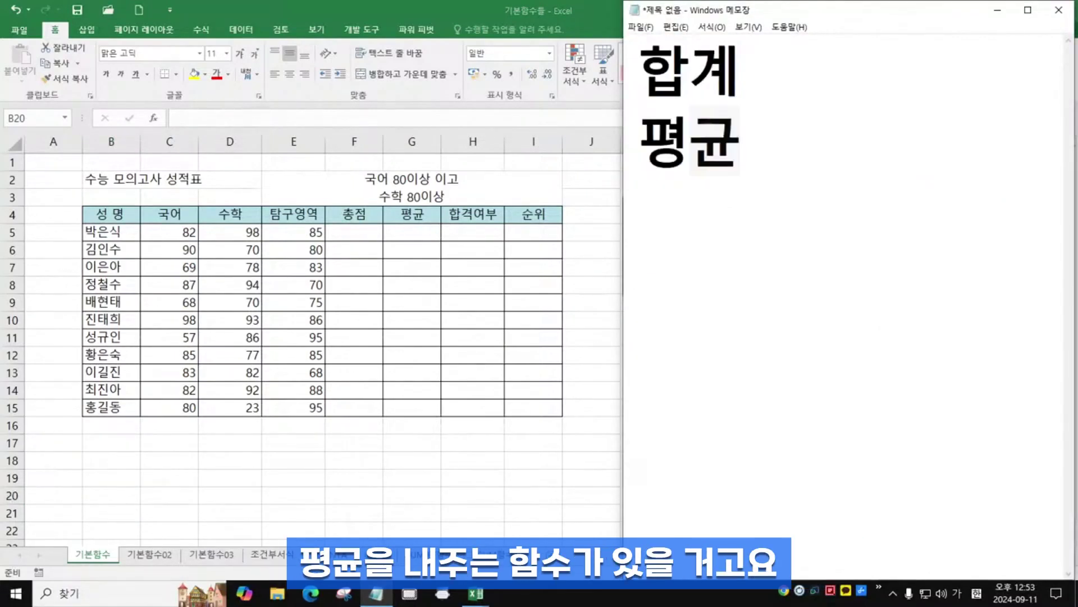
pyautogui.press('Return')
pyautogui.write('ㅅ순위')
pyautogui.press('Return')
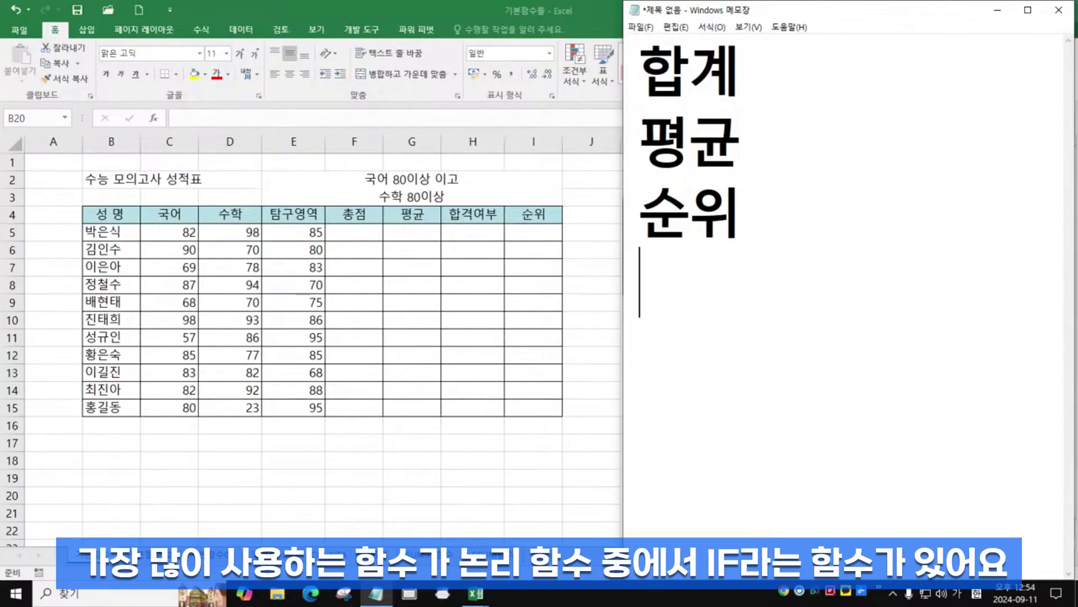
pyautogui.write('논리함수')
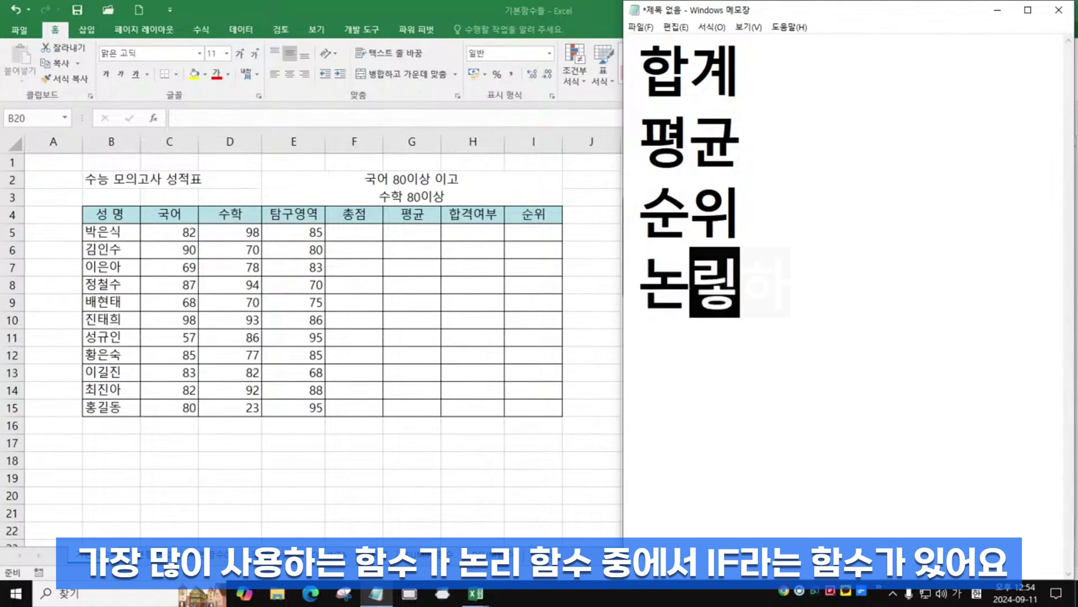
pyautogui.press('Return')
pyautogui.press('Hangul')
pyautogui.write('if')
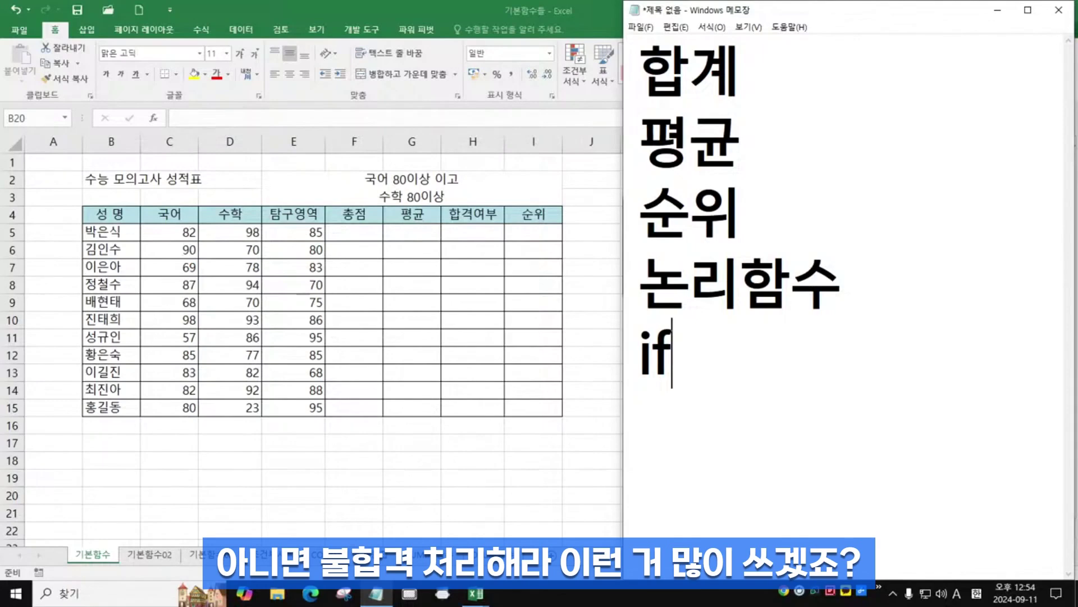
# Append "->자동합계" to the 합계 line of the Notepad list.
pyautogui.click(353, 241)
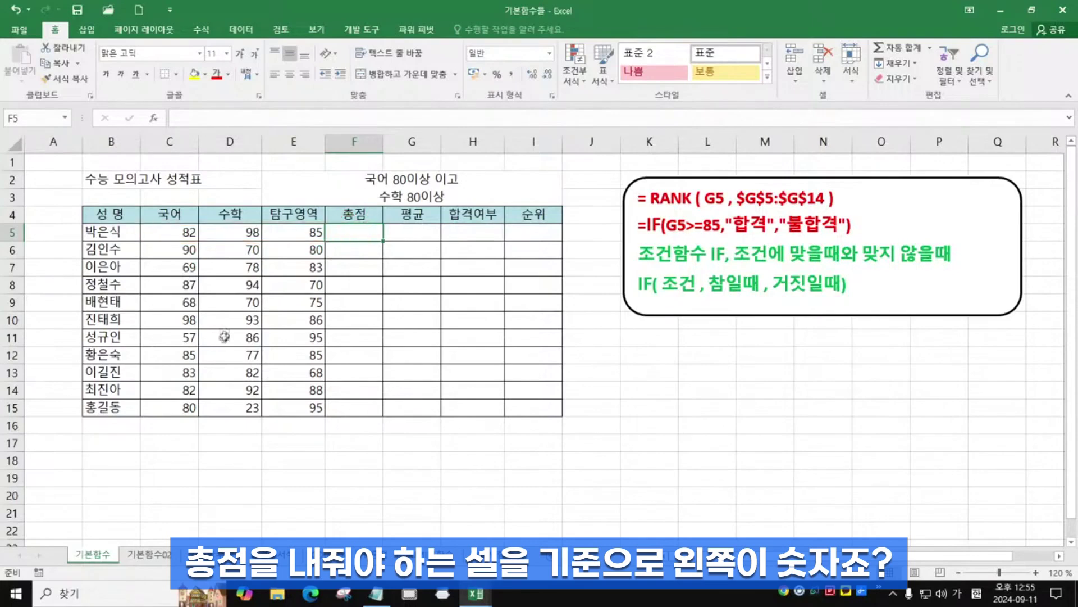
pyautogui.scroll(4, 418, 252)
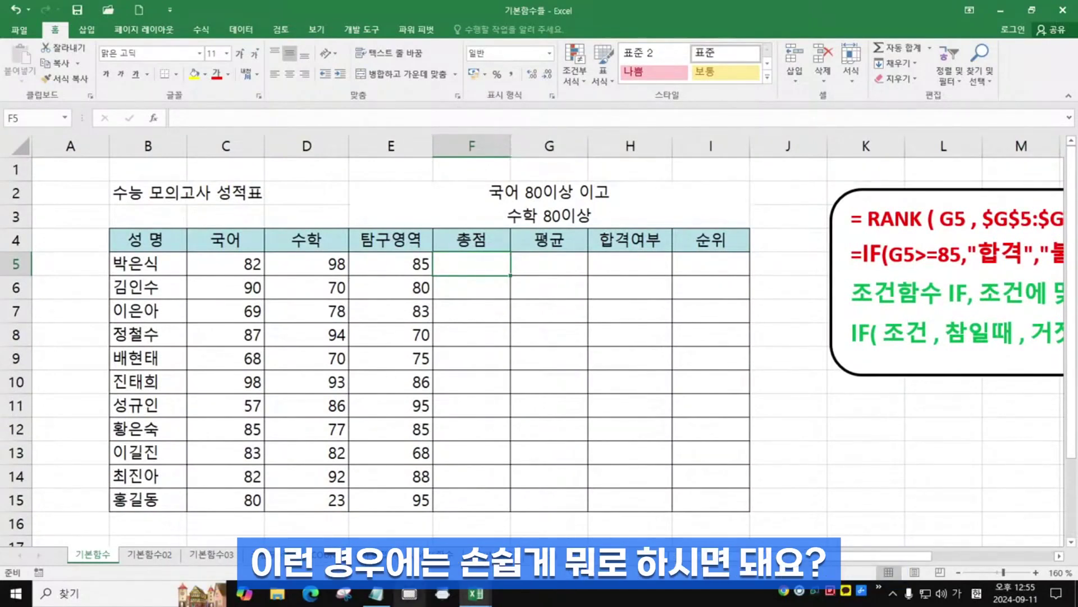
pyautogui.write('계->자동합계')
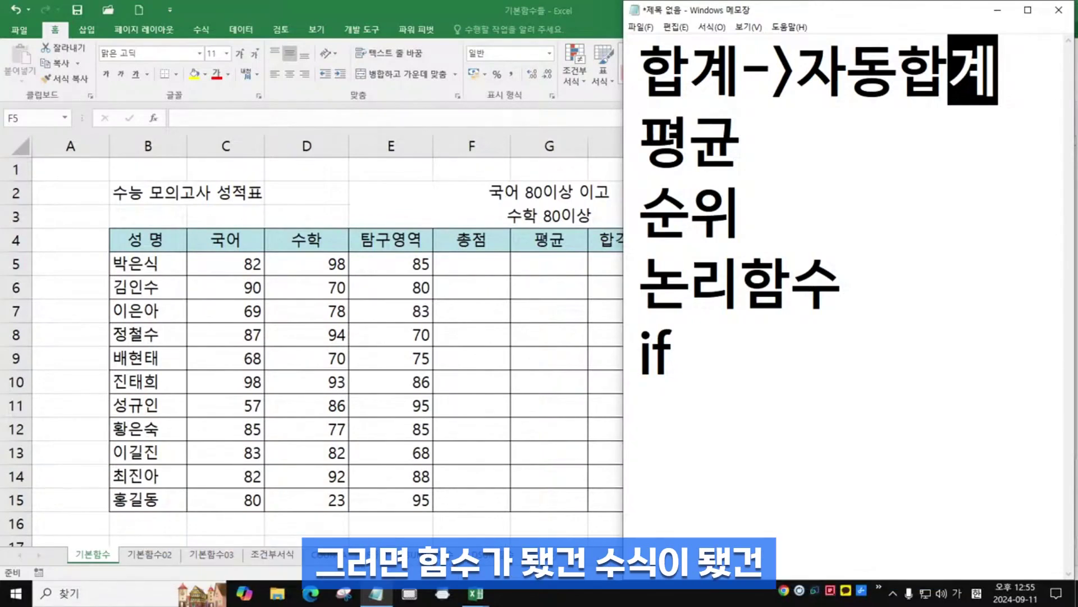
# Switch to Excel, enter =SUM(C5:E5) in cell F5 as the first student's total, and reselect that cell.
pyautogui.click(476, 276)
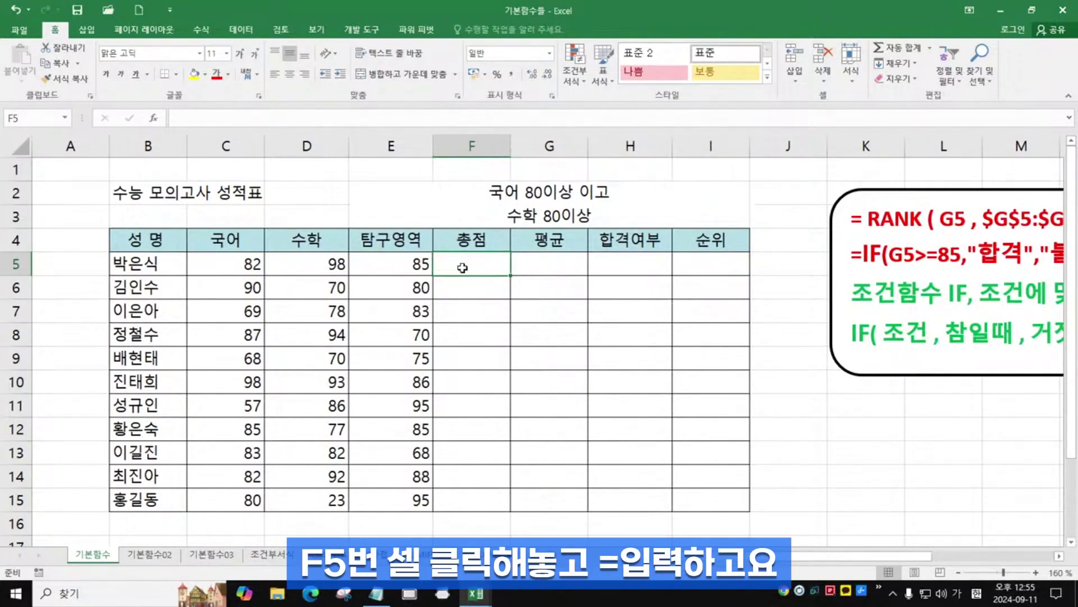
pyautogui.write('=')
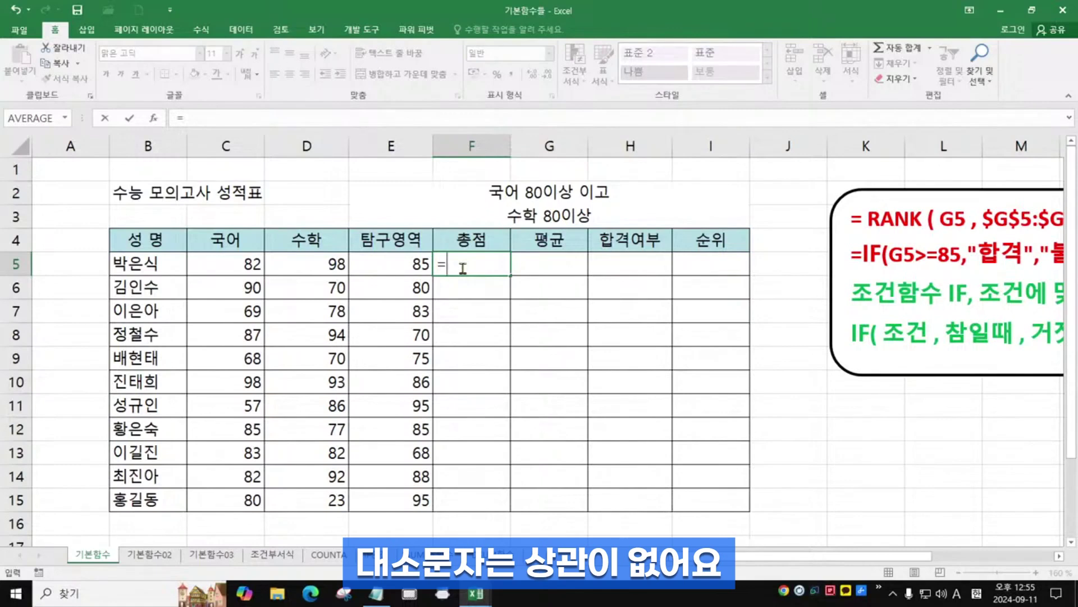
pyautogui.write('s')
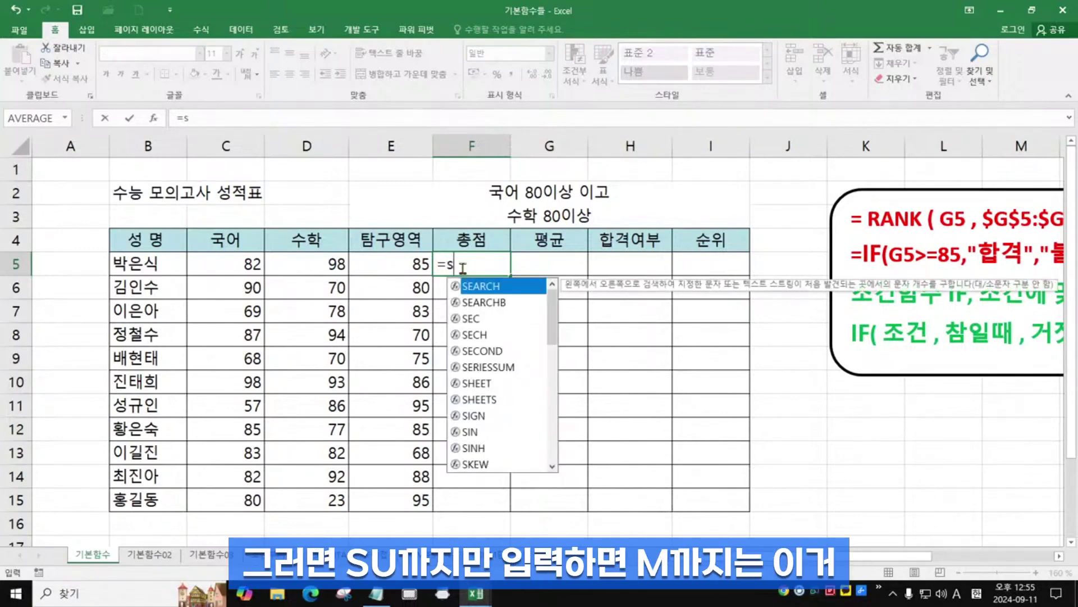
pyautogui.write('u')
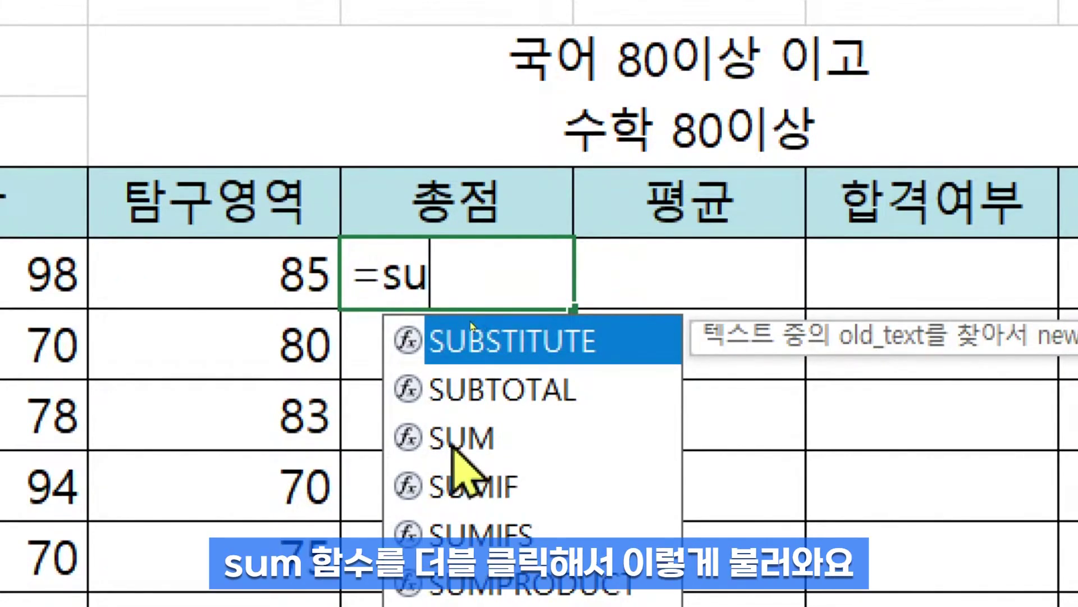
pyautogui.doubleClick(453, 447)
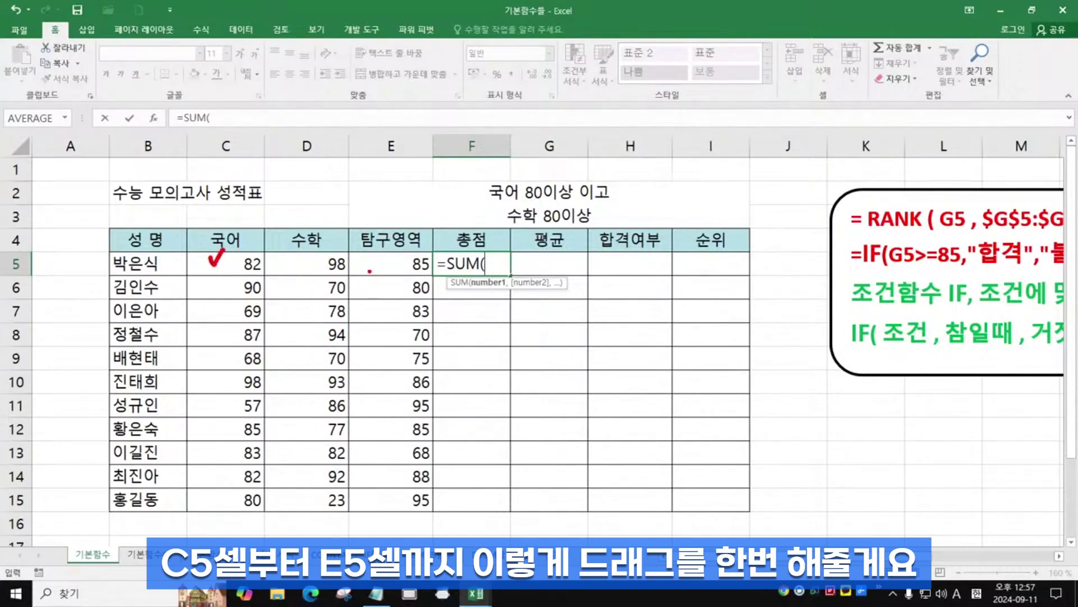
pyautogui.moveTo(236, 265); pyautogui.dragTo(354, 264)
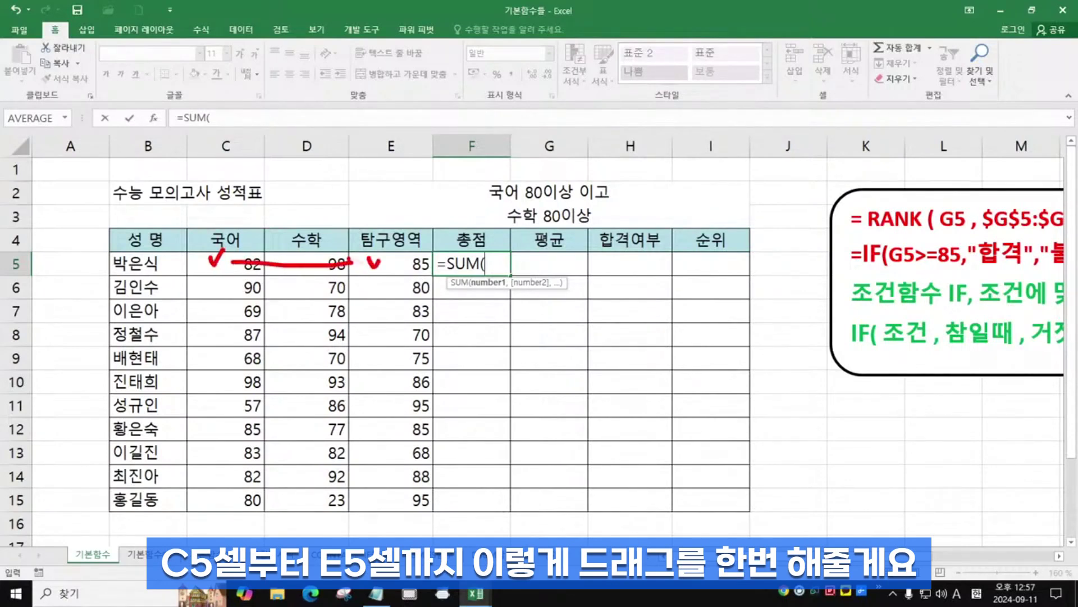
pyautogui.press('Escape')
pyautogui.moveTo(237, 265); pyautogui.dragTo(407, 266)
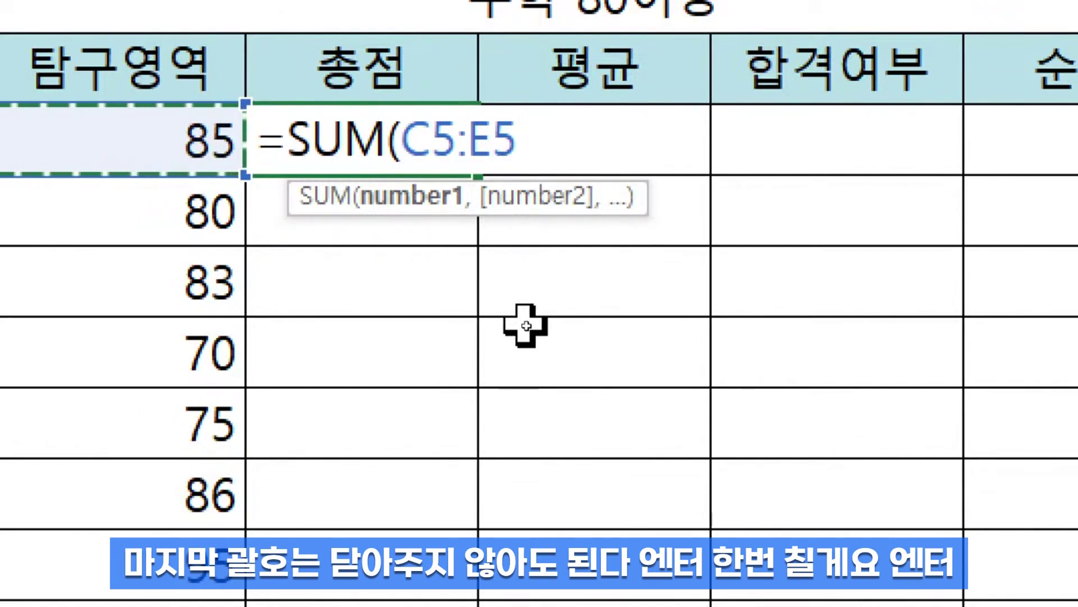
pyautogui.press('Return')
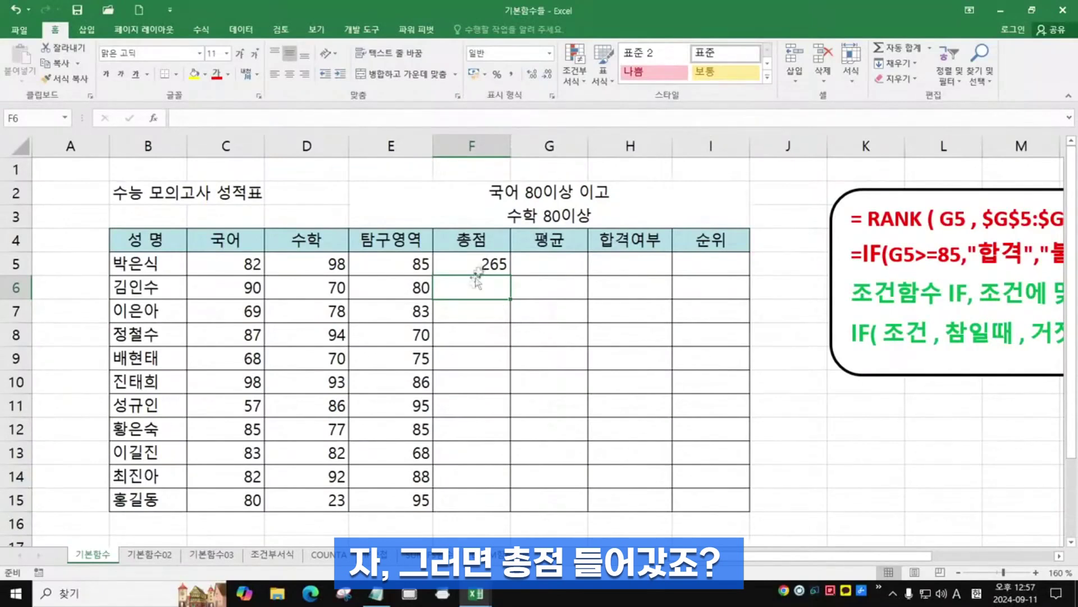
pyautogui.click(482, 271)
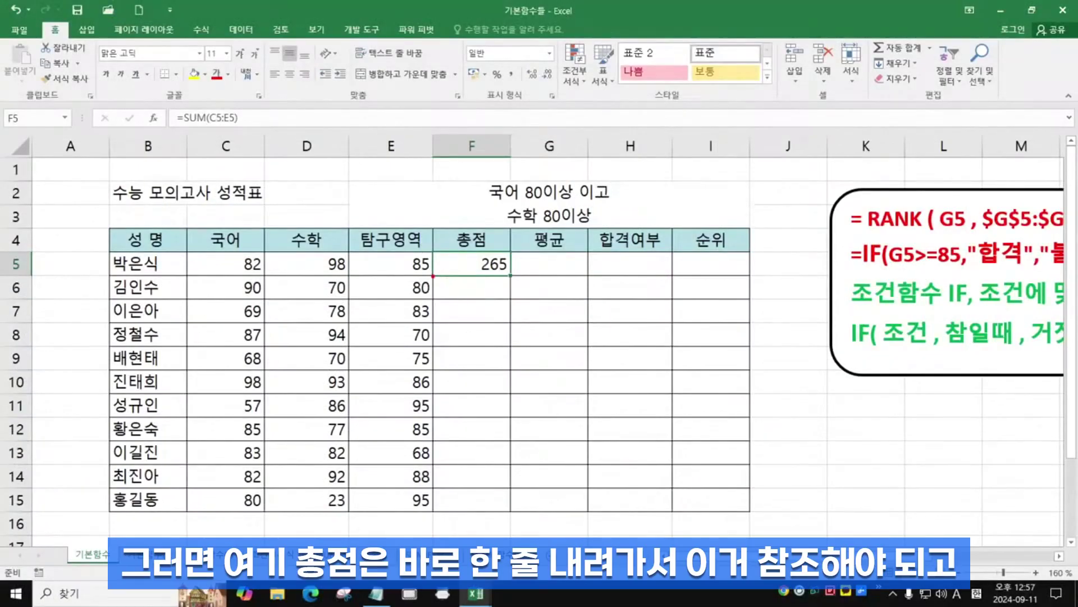
pyautogui.moveTo(433, 276); pyautogui.dragTo(519, 294)
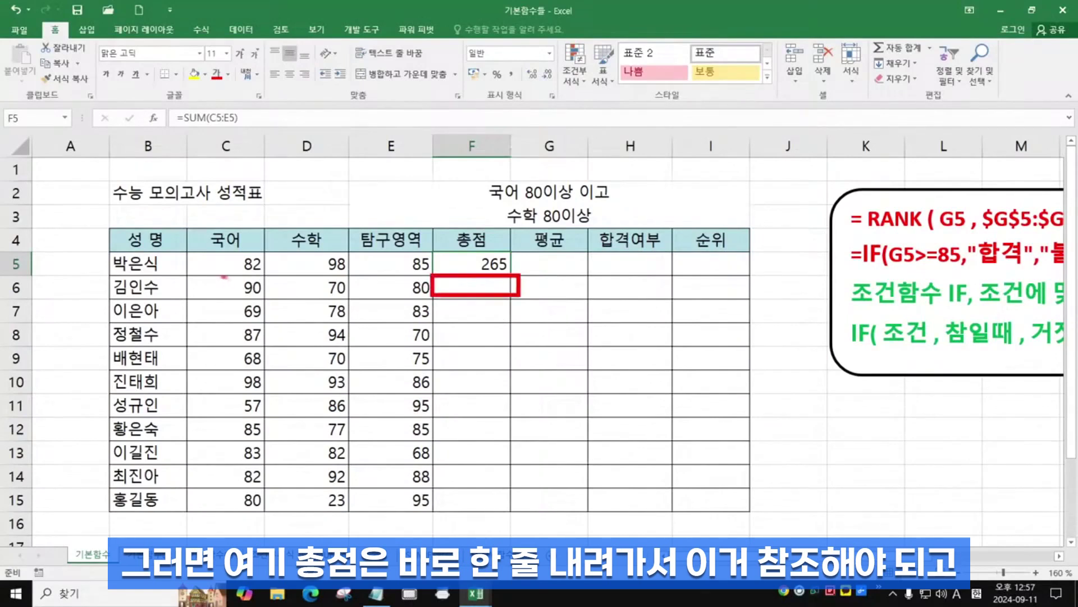
pyautogui.moveTo(188, 275)
pyautogui.mouseDown()
pyautogui.moveTo(431, 300)
pyautogui.moveTo(506, 292)
pyautogui.mouseUp()
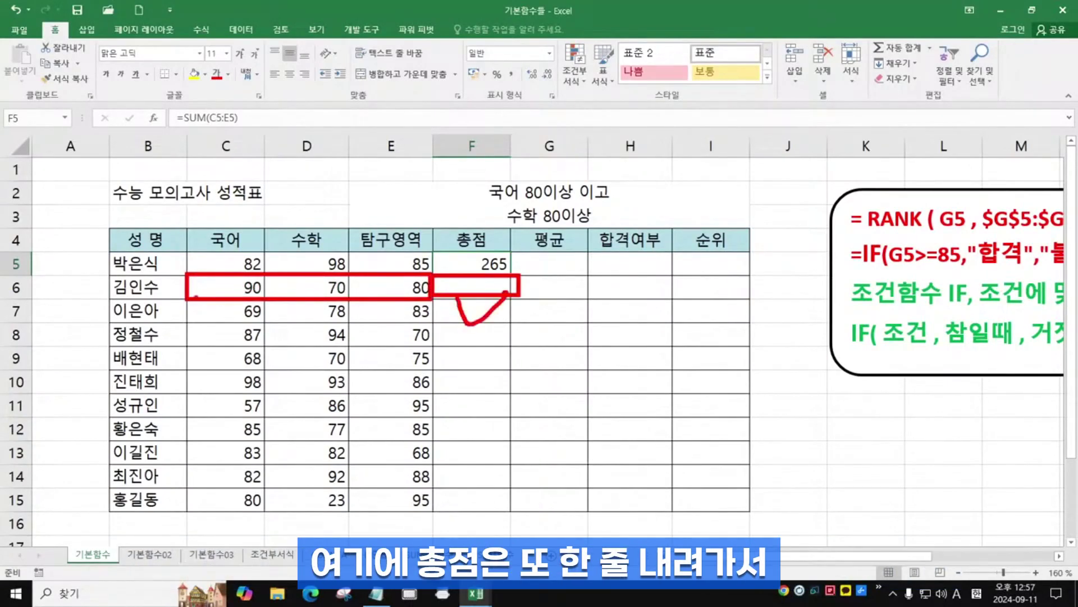
pyautogui.moveTo(184, 298); pyautogui.dragTo(432, 327)
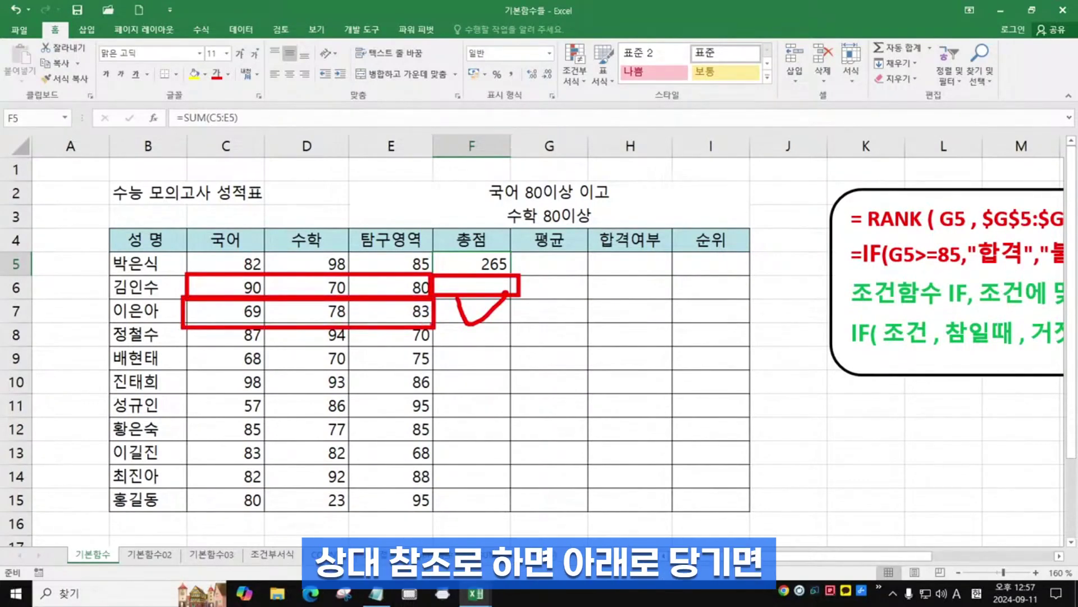
pyautogui.moveTo(479, 283); pyautogui.dragTo(476, 449)
pyautogui.moveTo(442, 416)
pyautogui.mouseDown()
pyautogui.moveTo(448, 436)
pyautogui.moveTo(490, 396)
pyautogui.mouseUp()
pyautogui.moveTo(203, 129); pyautogui.dragTo(281, 142)
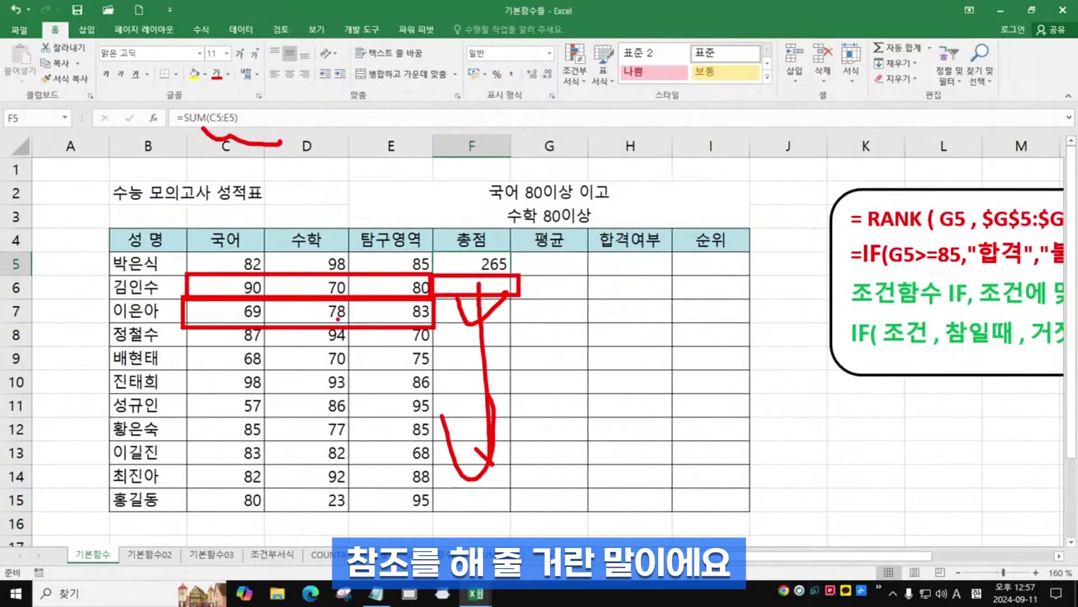
pyautogui.press('Escape')
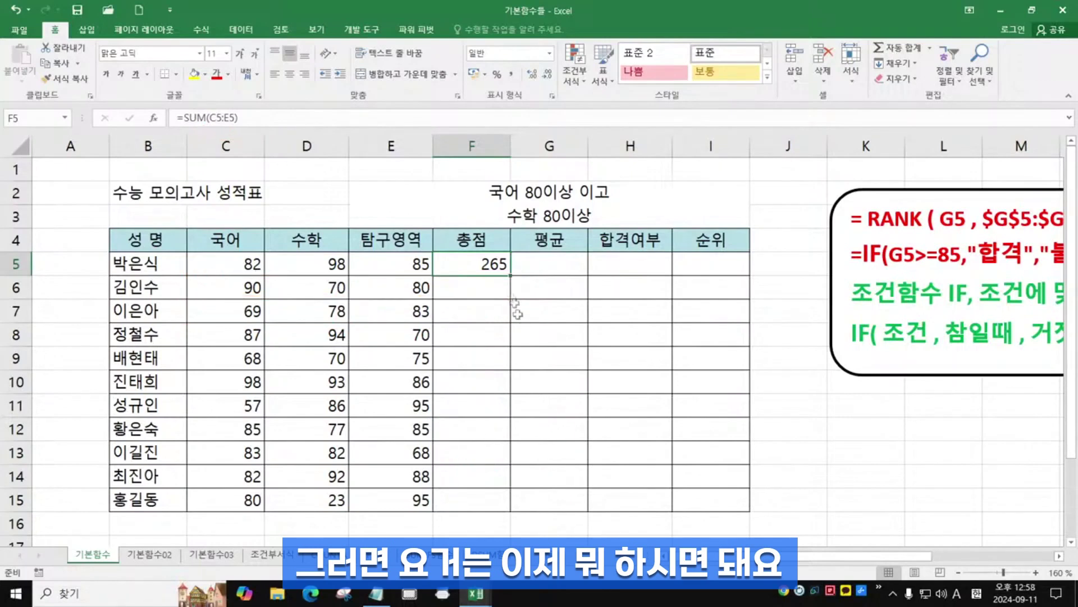
pyautogui.moveTo(469, 271); pyautogui.dragTo(494, 492)
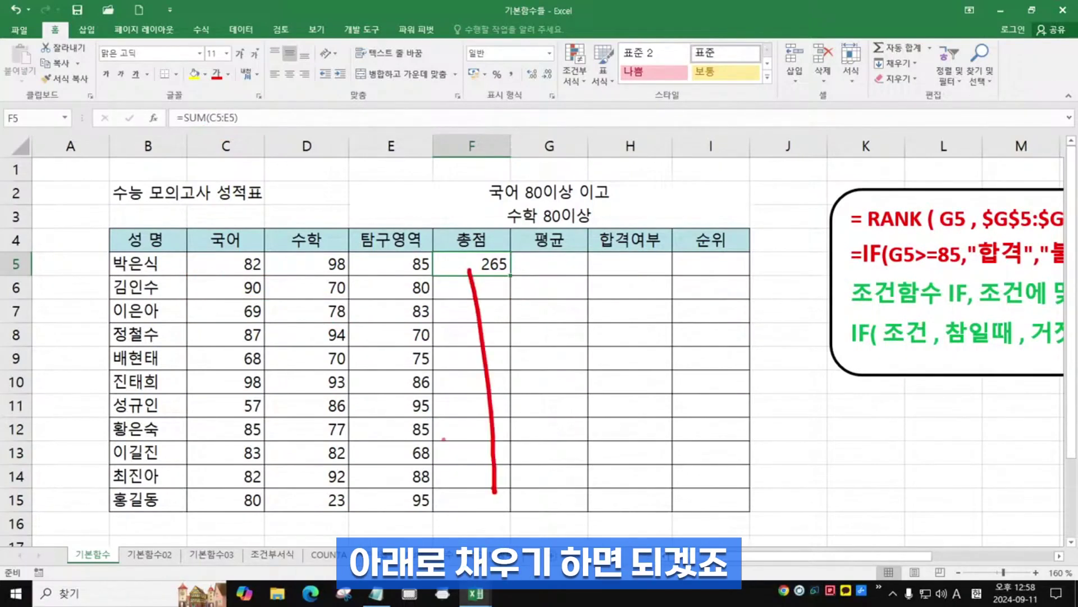
pyautogui.moveTo(443, 439); pyautogui.dragTo(533, 444)
pyautogui.press('Escape')
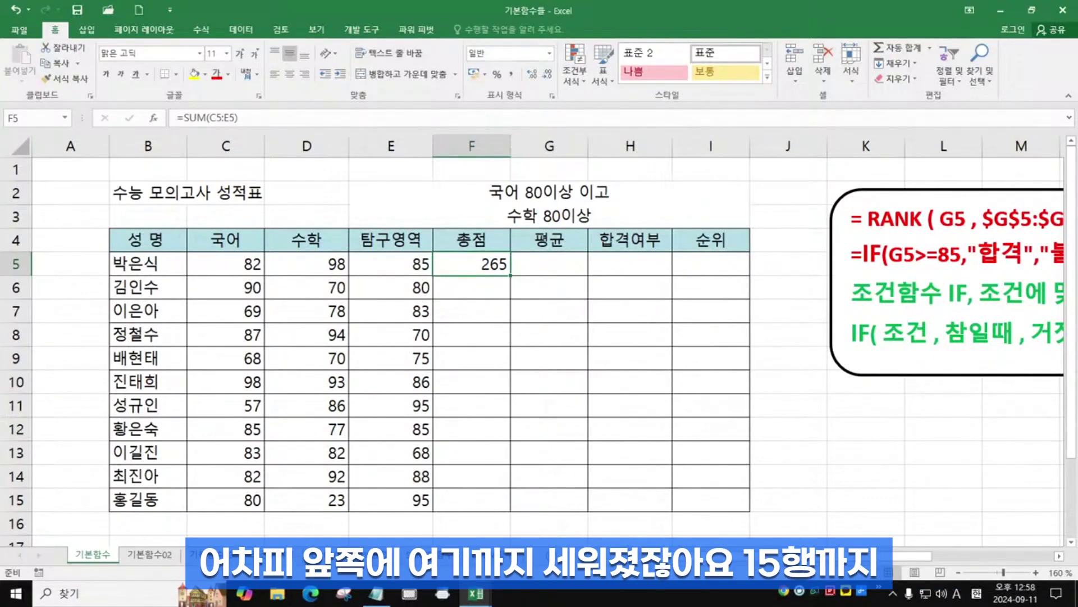
pyautogui.moveTo(441, 506); pyautogui.dragTo(431, 536)
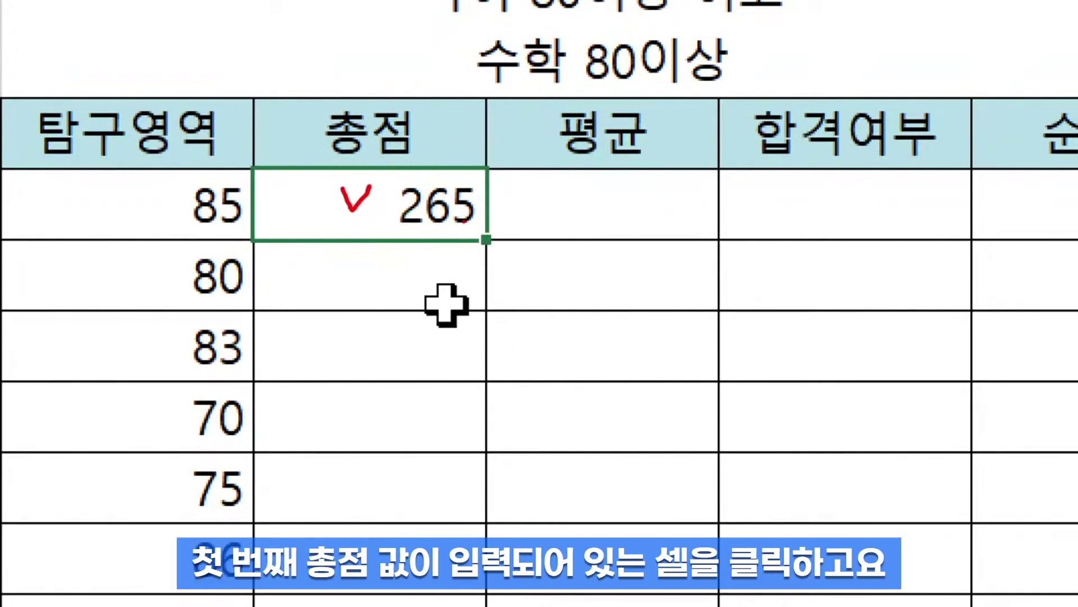
# Fill the total formula from F5 down through F15 and move to the first 평균 cell, G5.
pyautogui.doubleClick(488, 239)
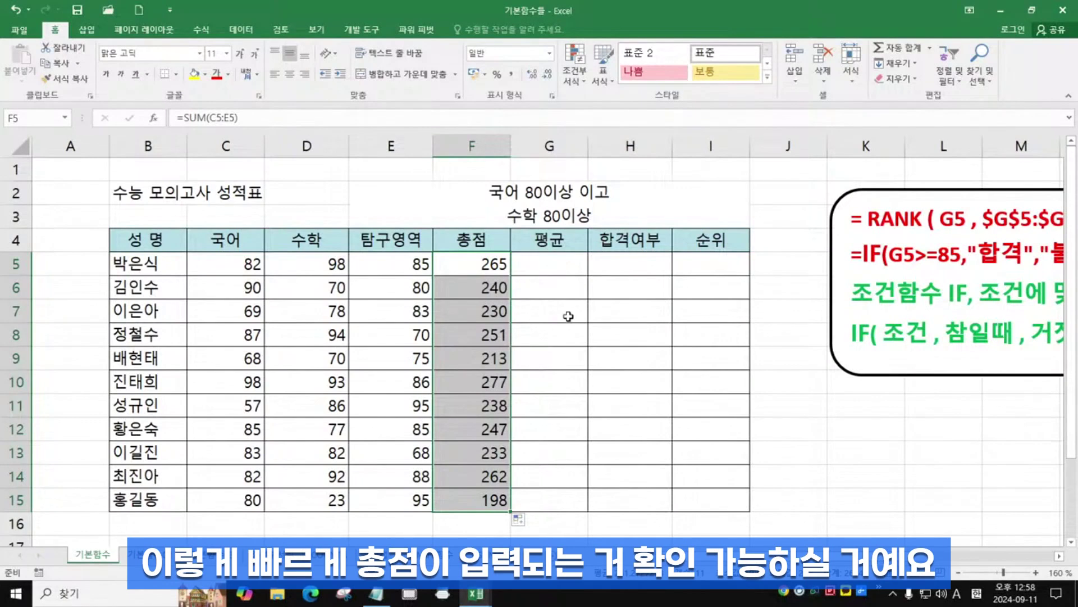
pyautogui.press('Right')
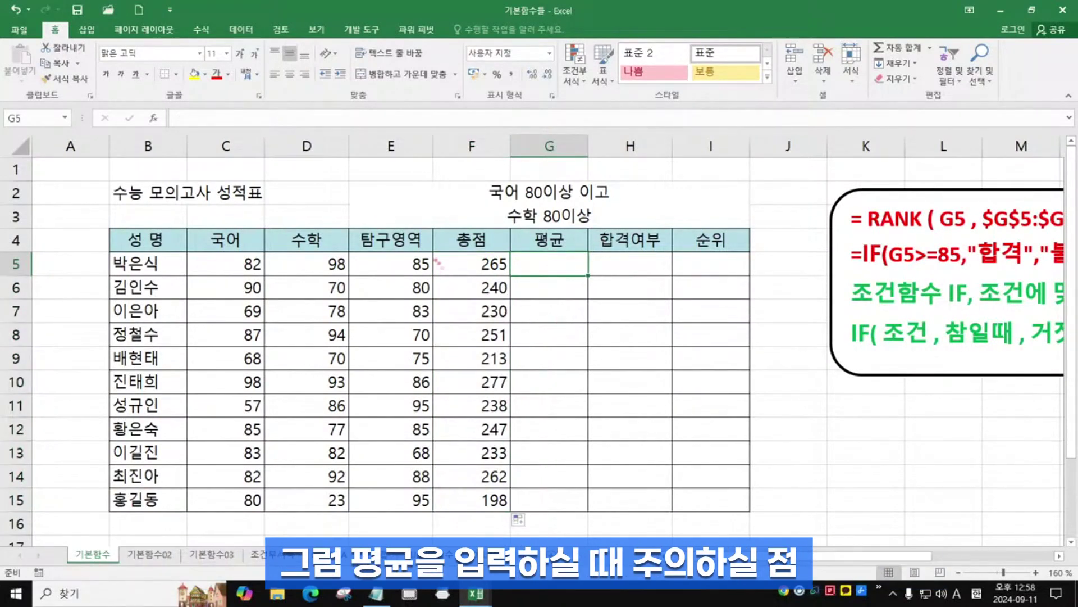
pyautogui.moveTo(431, 251); pyautogui.dragTo(521, 510)
pyautogui.moveTo(471, 266); pyautogui.dragTo(446, 443)
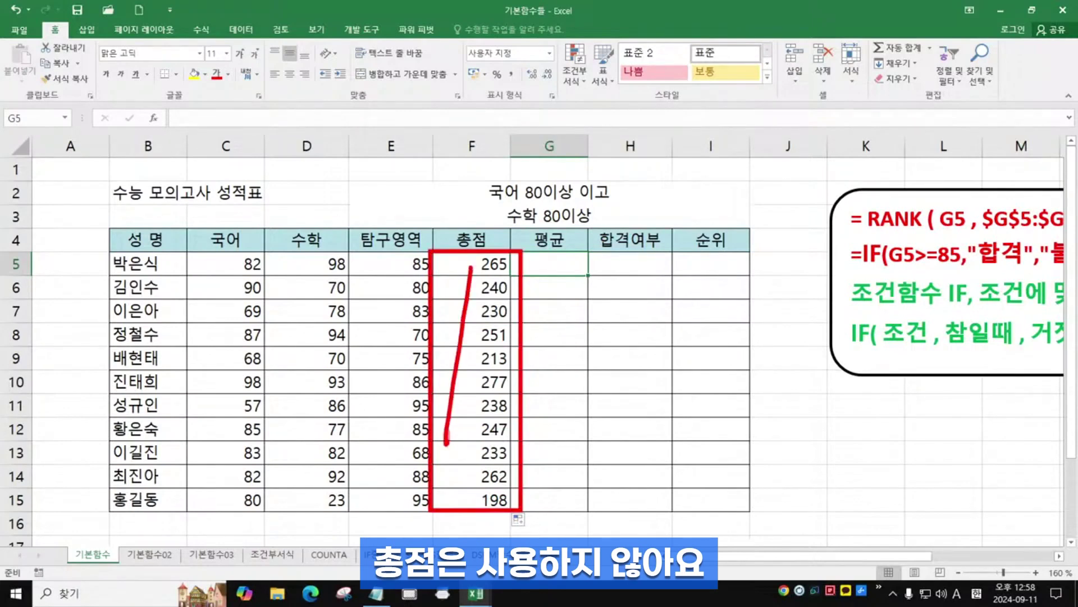
# Enter =AVERAGE(C5:E5) in cell G5 as the first student's average.
pyautogui.moveTo(432, 289); pyautogui.dragTo(501, 433)
pyautogui.press('Escape')
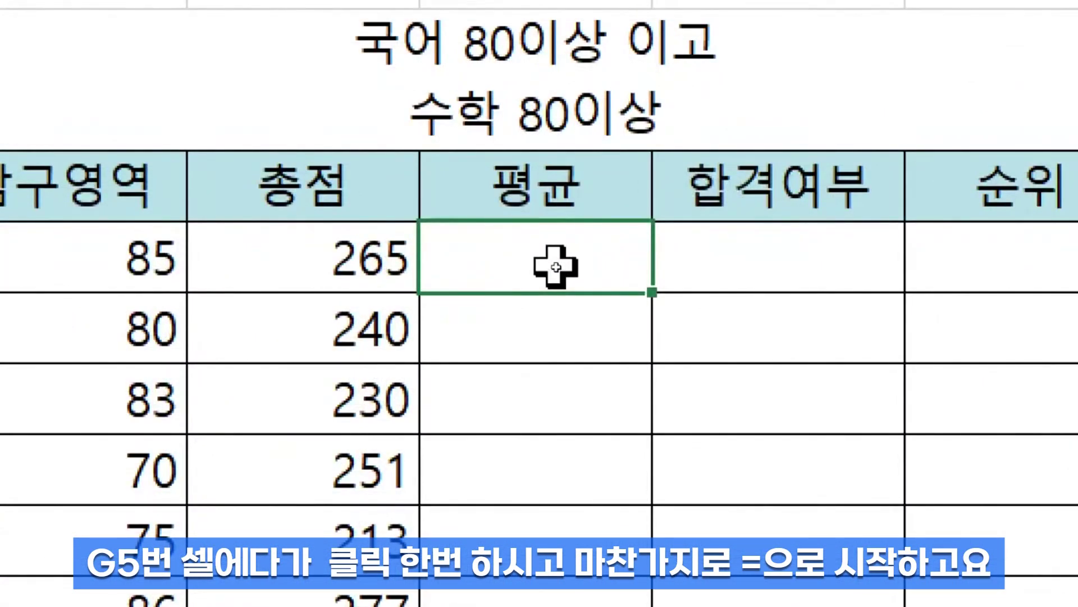
pyautogui.write('=')
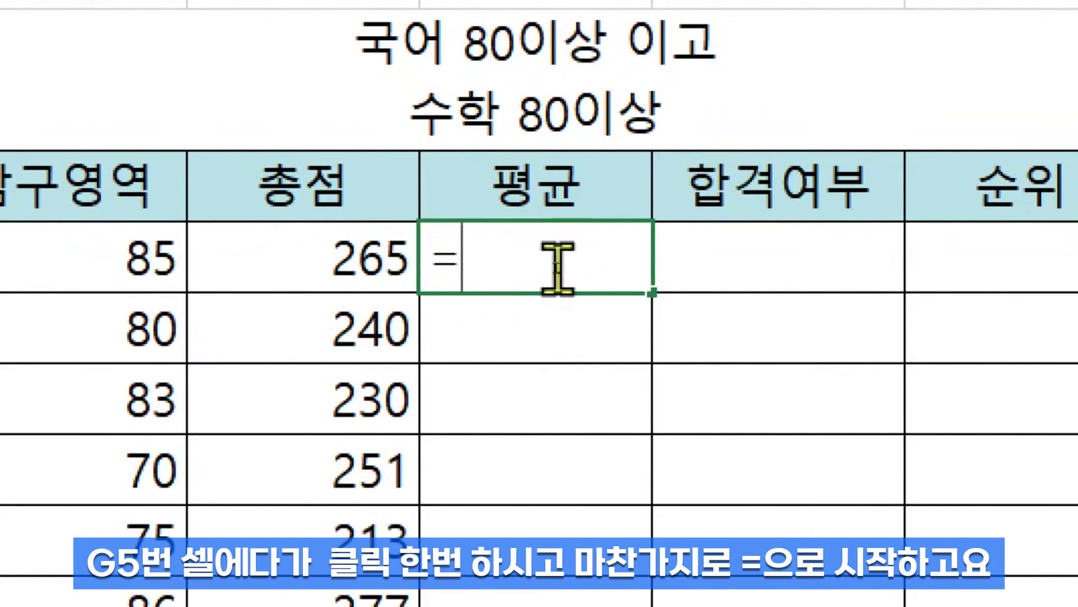
pyautogui.write('av')
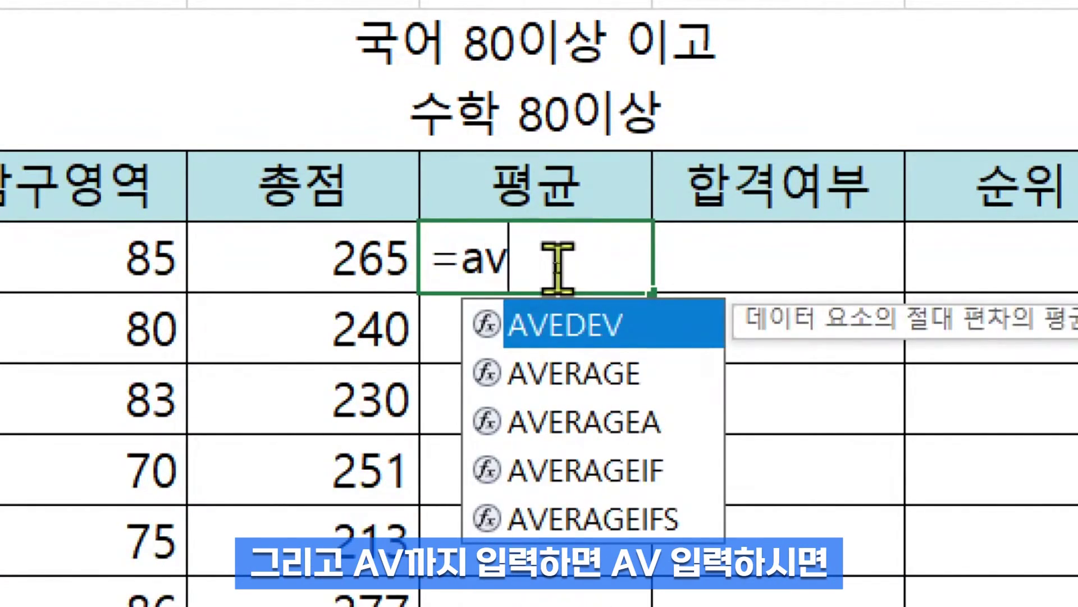
pyautogui.doubleClick(581, 379)
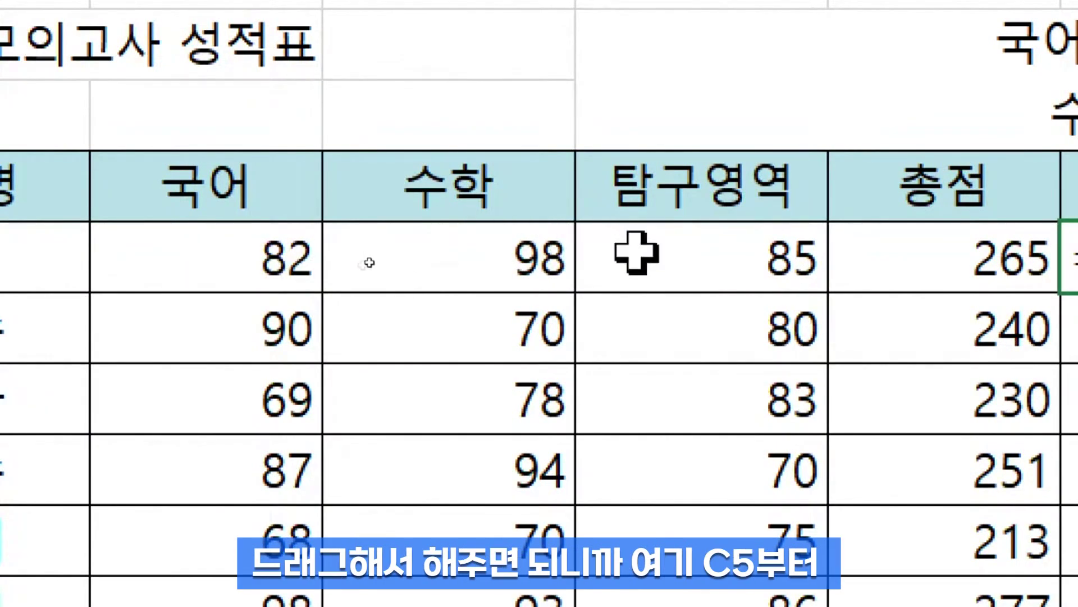
pyautogui.moveTo(248, 268); pyautogui.dragTo(624, 258)
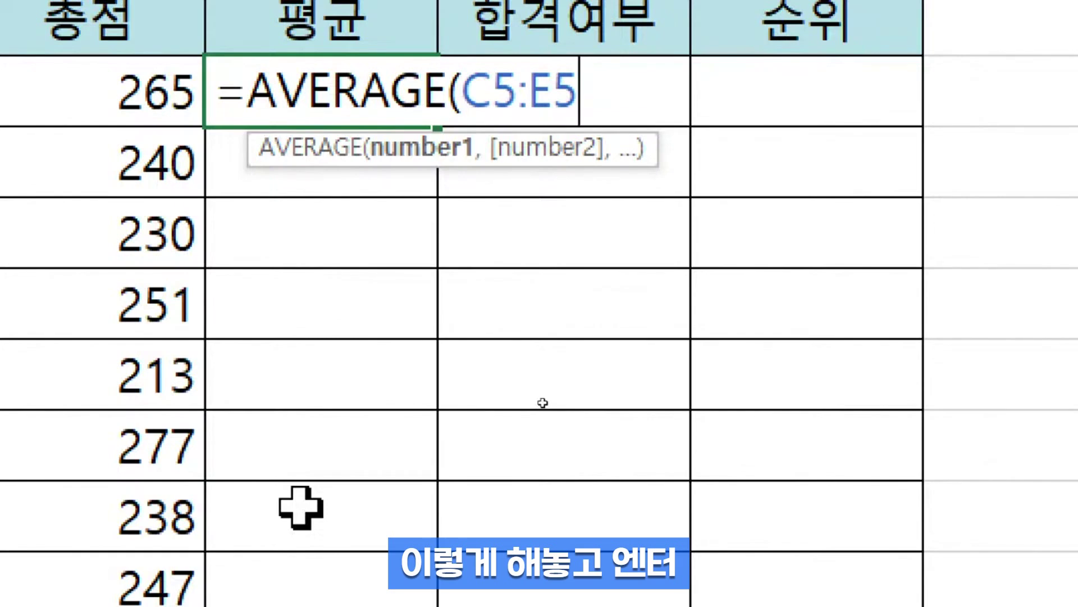
pyautogui.press('Return')
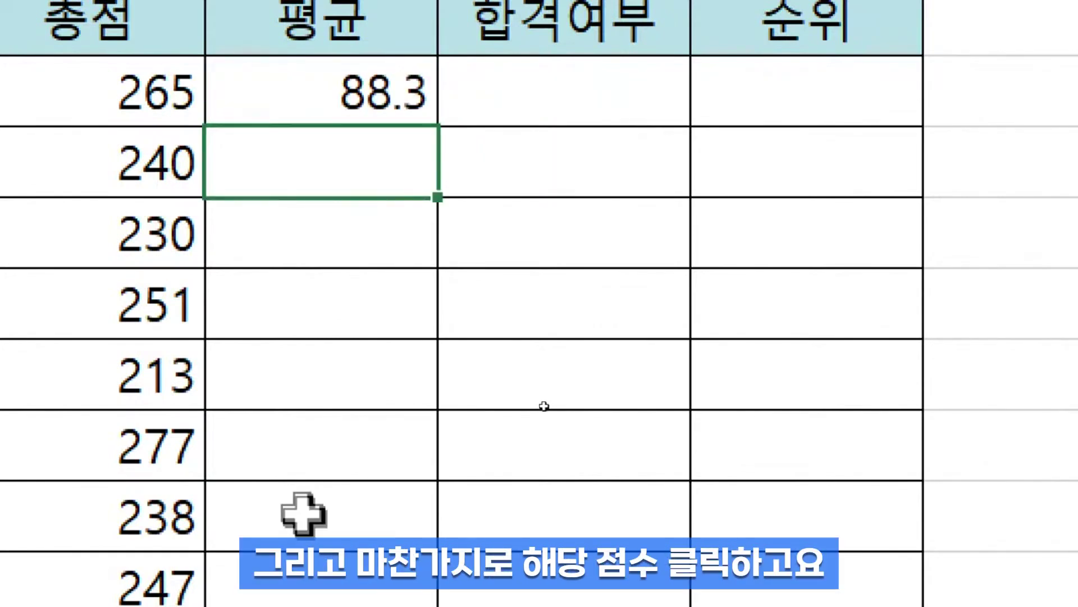
# Fill the average formula from G5 down through G15 and show the averages with two decimal places.
pyautogui.click(388, 106)
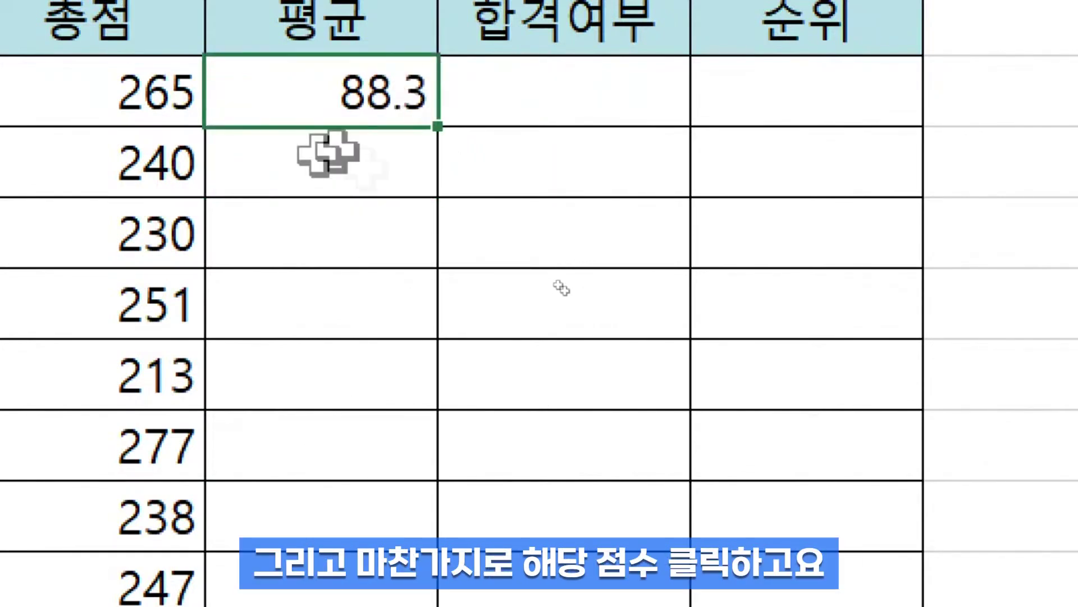
pyautogui.doubleClick(439, 122)
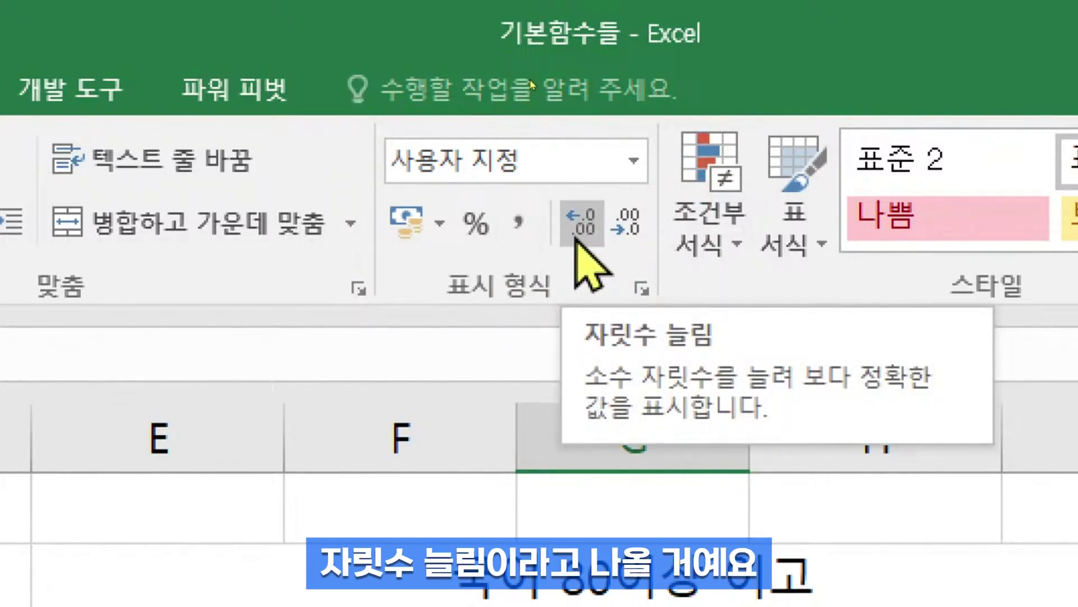
pyautogui.click(578, 224)
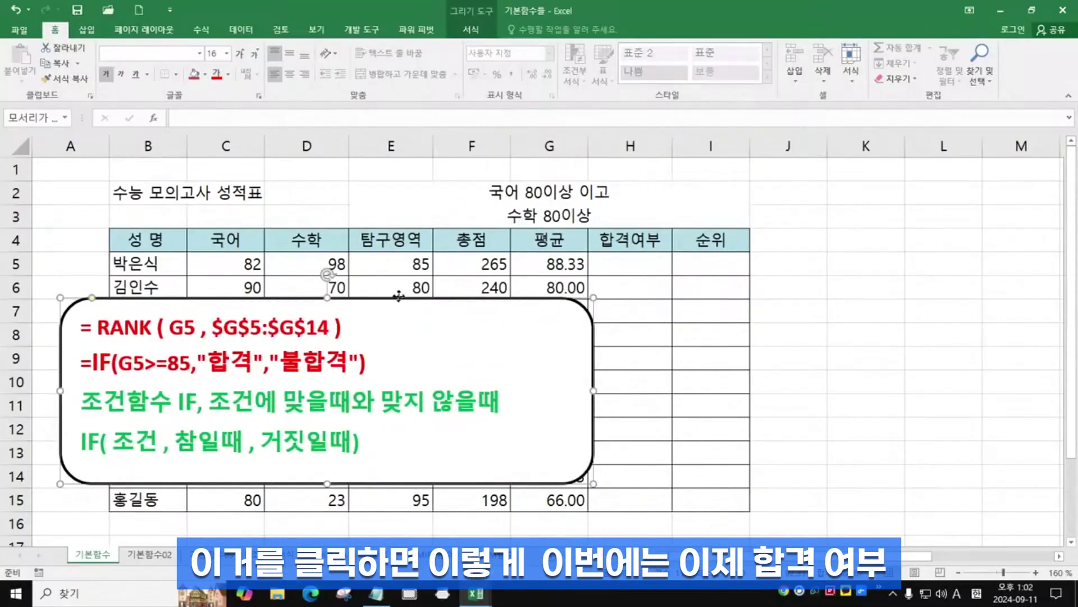
# Place the rounded formula note over the lower part of the score table and select cell H5.
pyautogui.moveTo(400, 296); pyautogui.dragTo(387, 296)
pyautogui.click(659, 273)
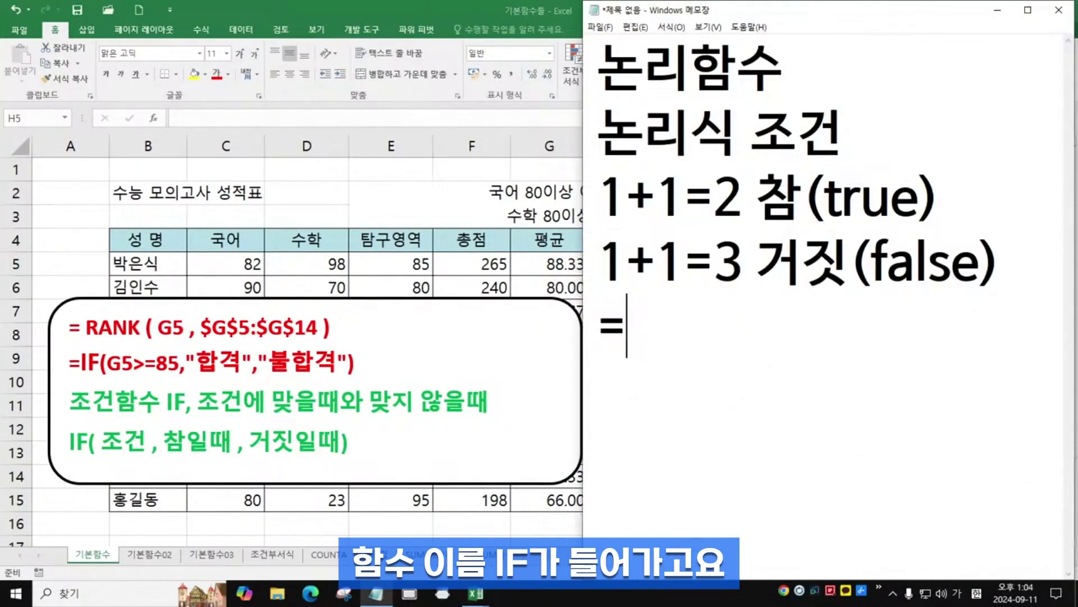
# Continue the Notepad line after the equals sign so that it reads =if(.
pyautogui.press('Hangul')
pyautogui.write('if')
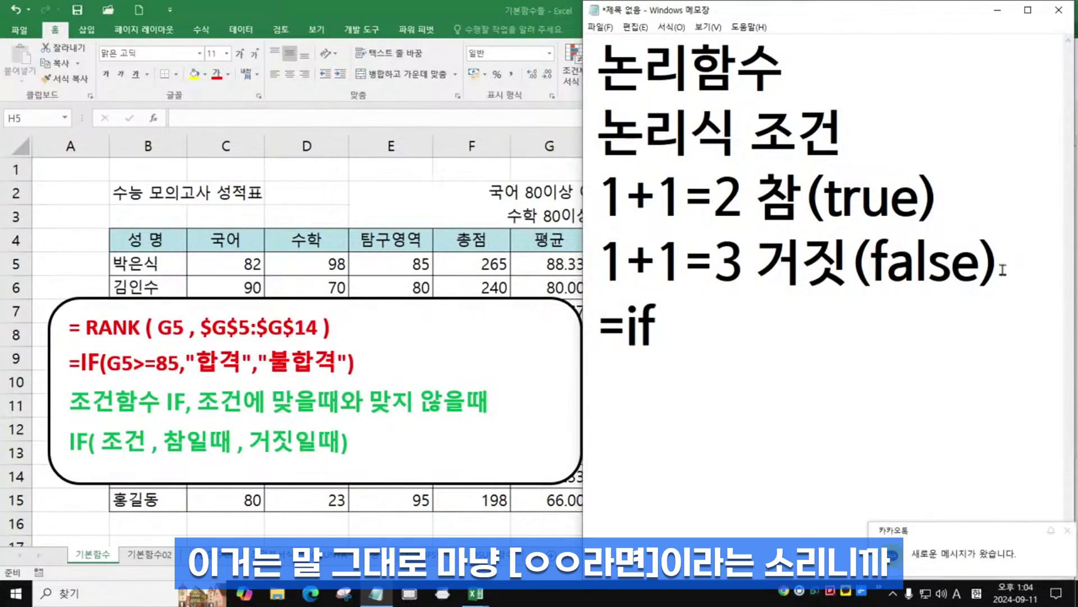
pyautogui.write('(')
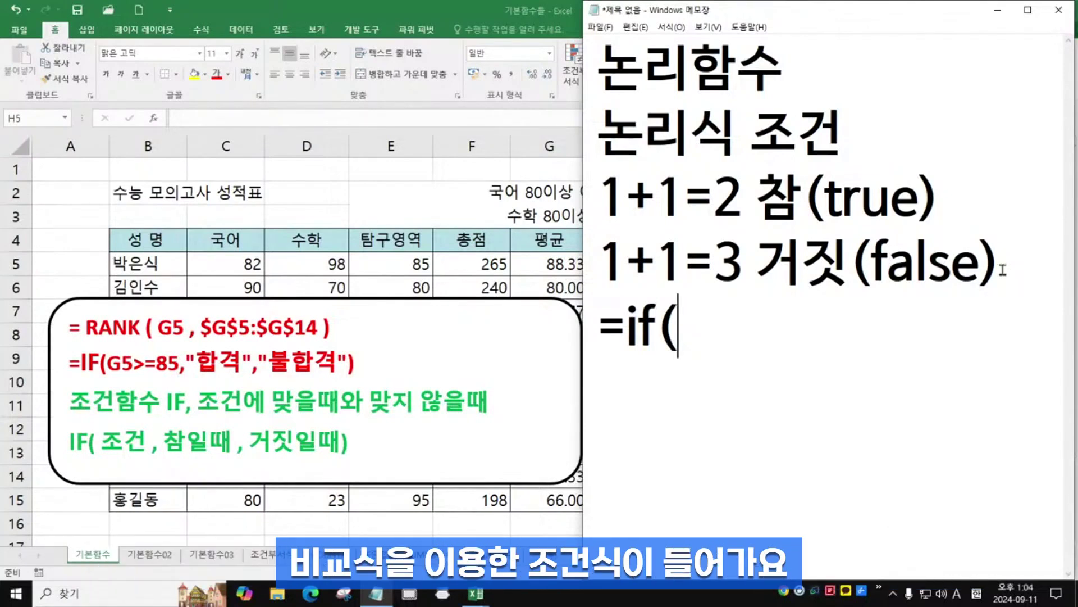
pyautogui.write('whr')
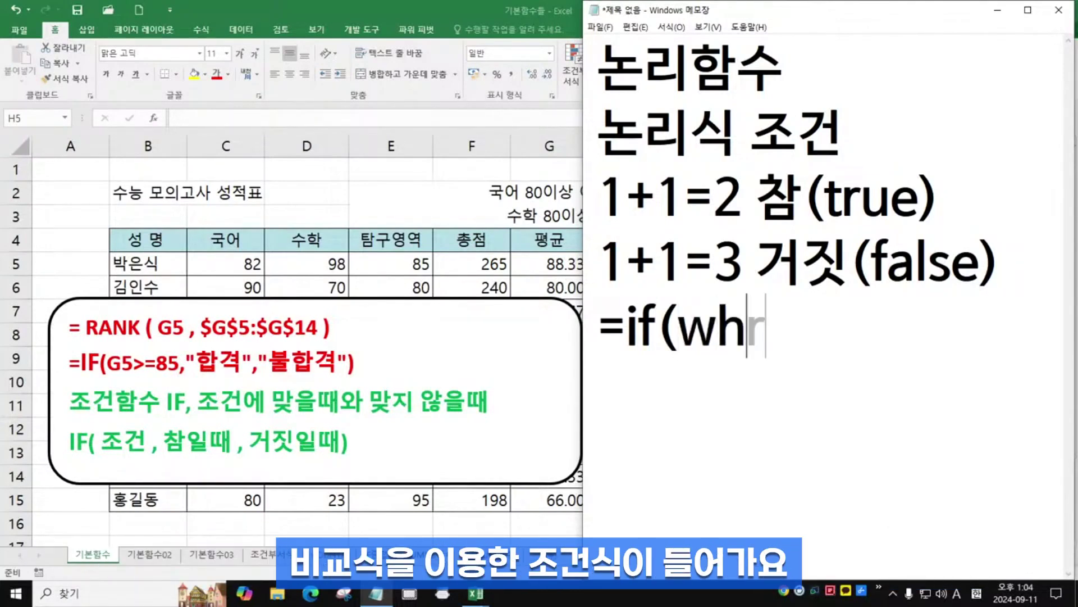
pyautogui.press('BackSpace')
pyautogui.press('BackSpace')
pyautogui.press('Hangul')
pyautogui.write('조건시')
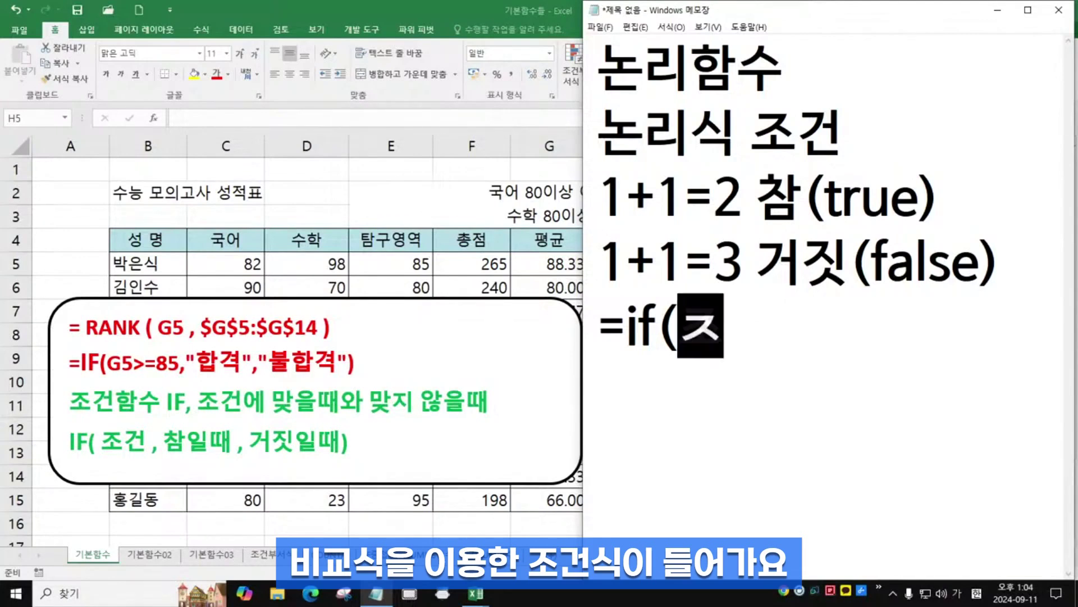
pyautogui.press('BackSpace')
pyautogui.press('BackSpace')
pyautogui.press('BackSpace')
pyautogui.press('BackSpace')
pyautogui.write('논리식')
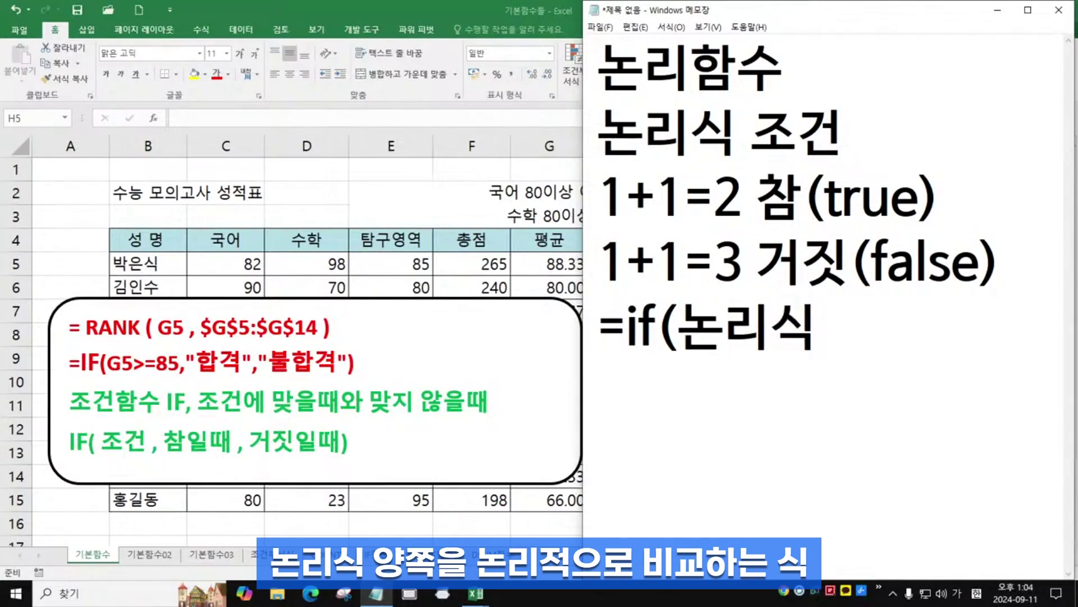
pyautogui.press('BackSpace')
pyautogui.press('BackSpace')
pyautogui.press('BackSpace')
pyautogui.press('BackSpace')
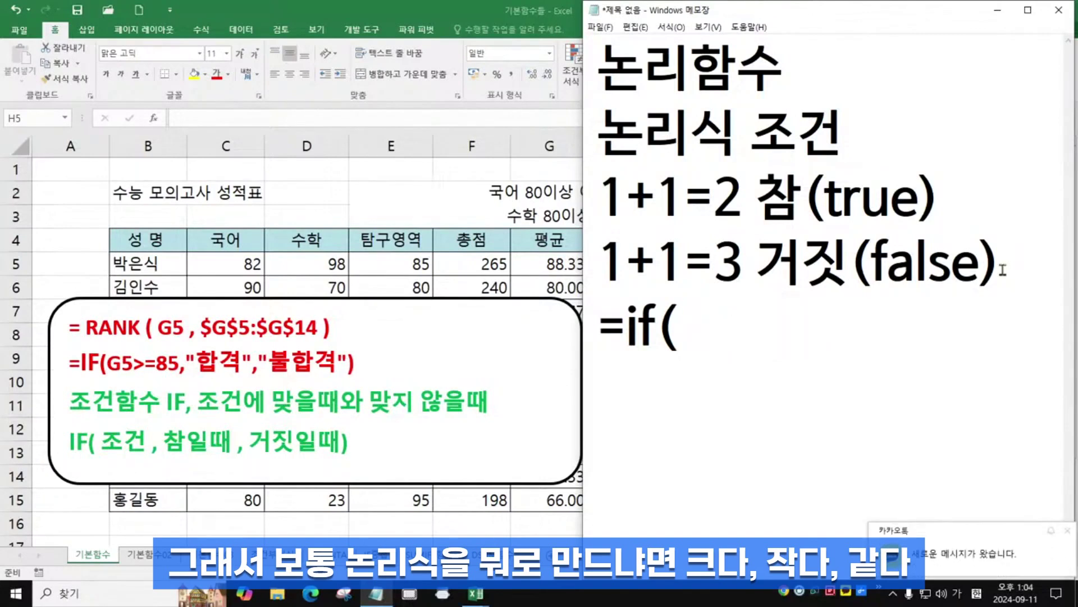
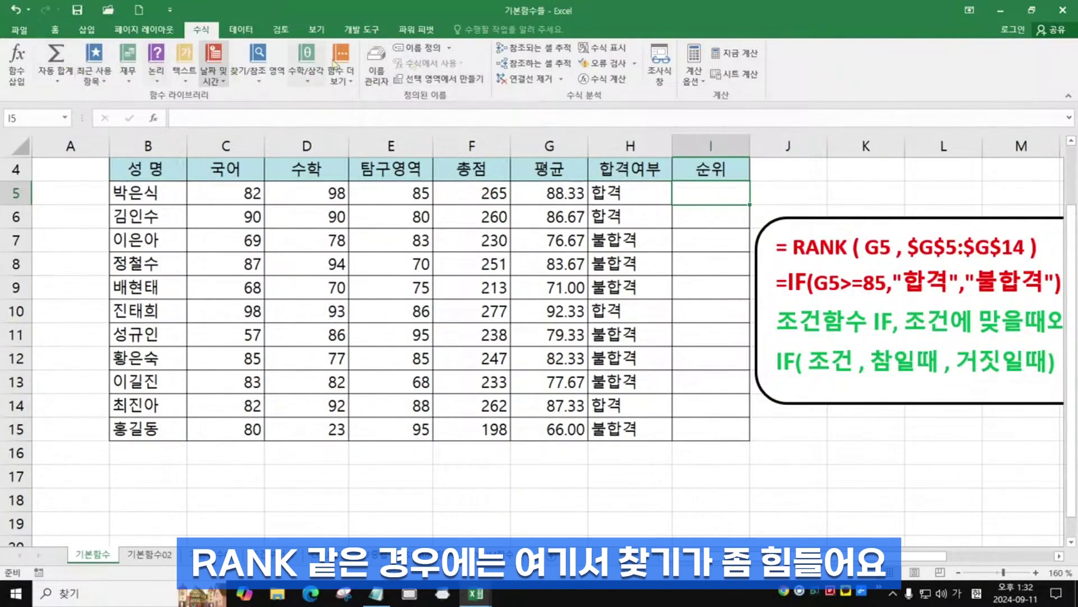
# Open the Insert Function wizard for the first 순위 cell, I5, and set its function category to 모두.
pyautogui.click(305, 81)
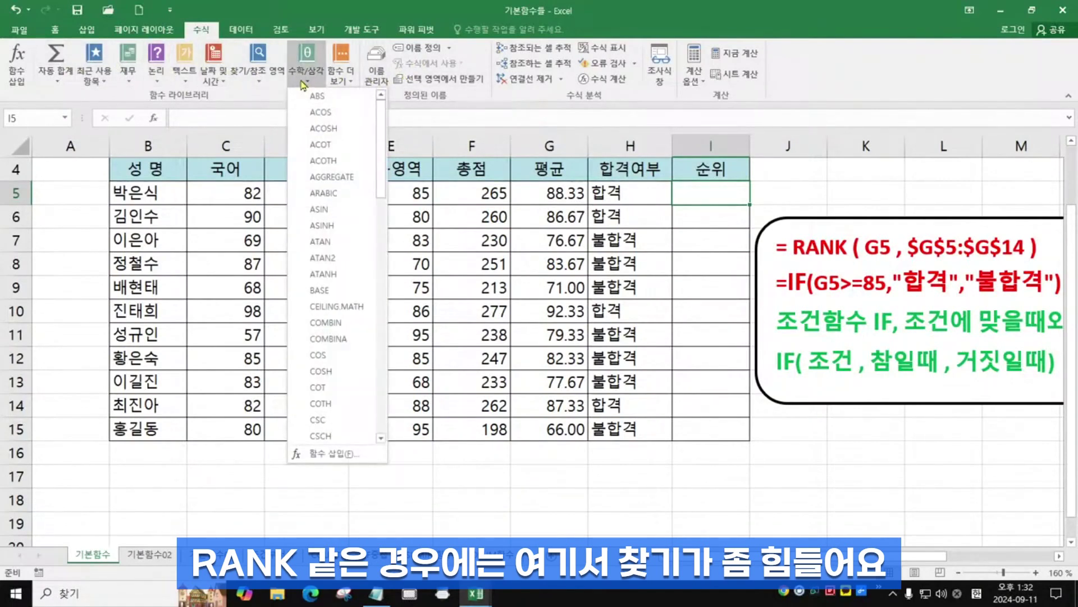
pyautogui.click(303, 84)
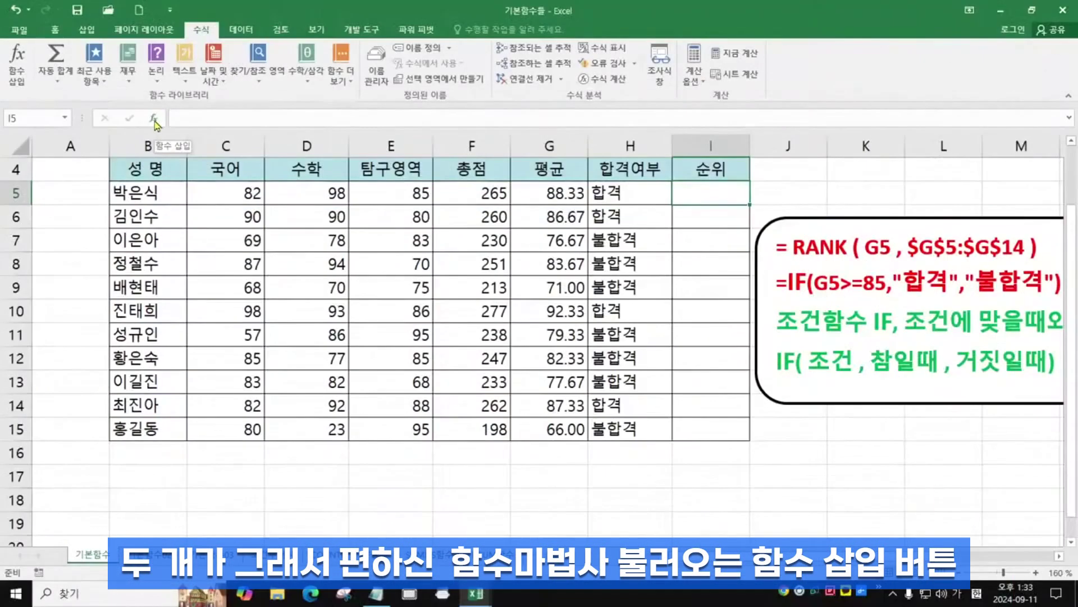
pyautogui.click(146, 114)
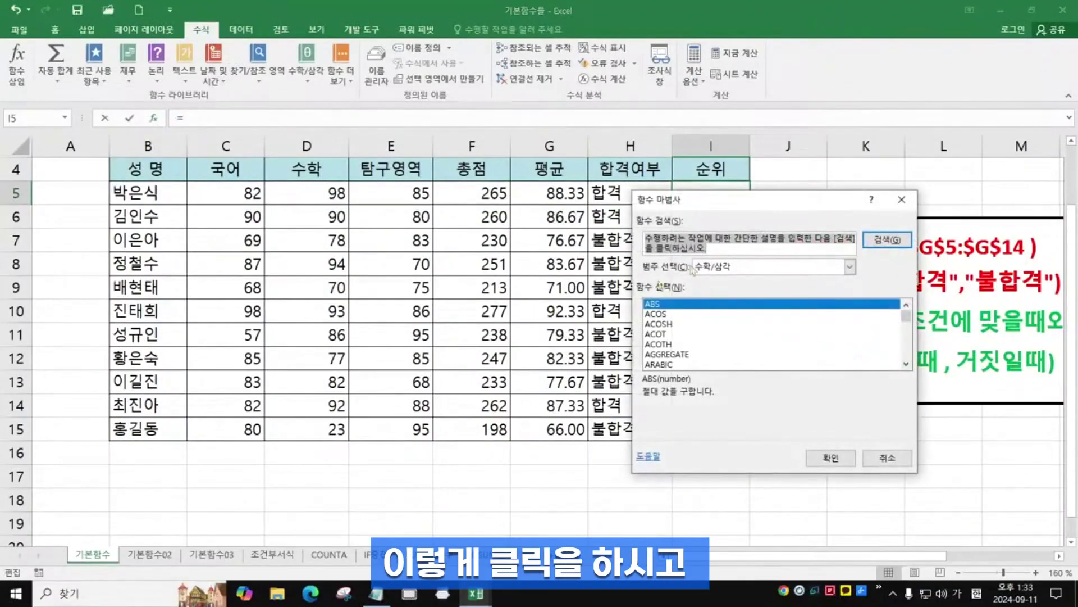
pyautogui.moveTo(759, 201); pyautogui.dragTo(691, 257)
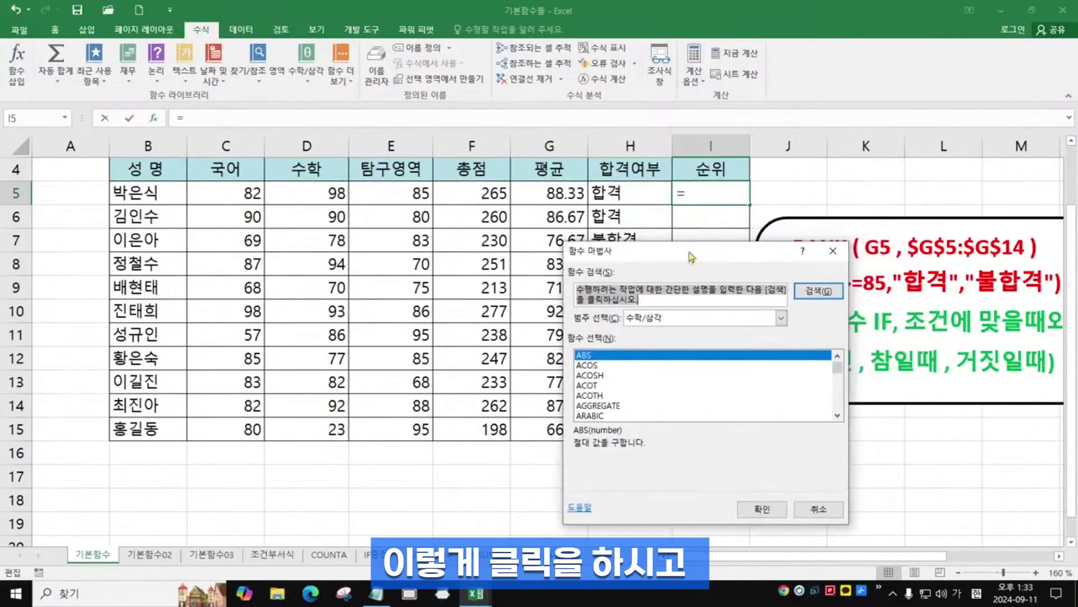
pyautogui.click(693, 319)
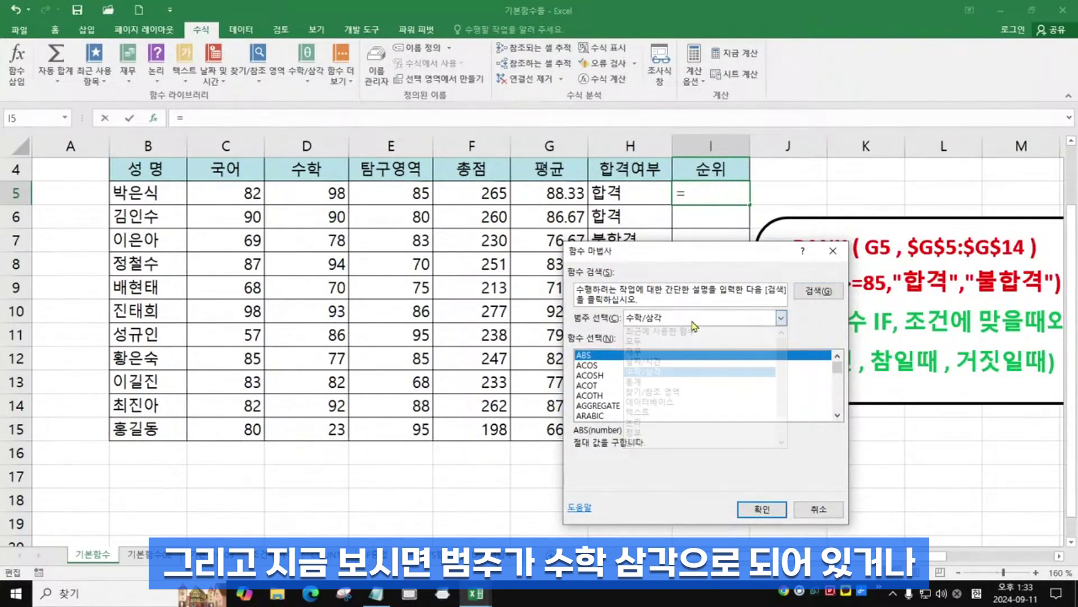
pyautogui.click(695, 321)
pyautogui.click(694, 319)
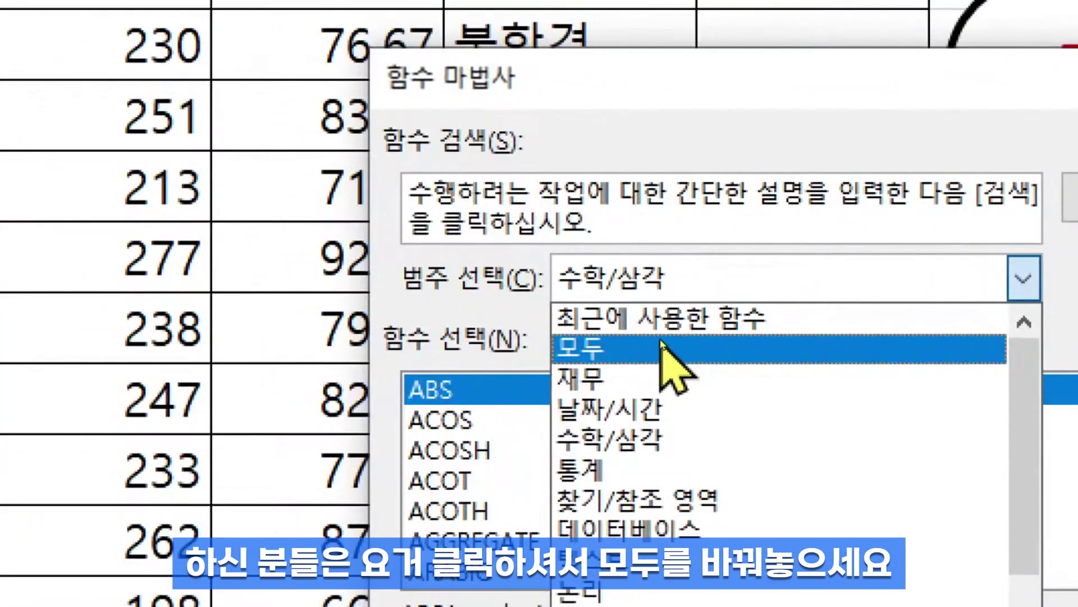
pyautogui.click(662, 345)
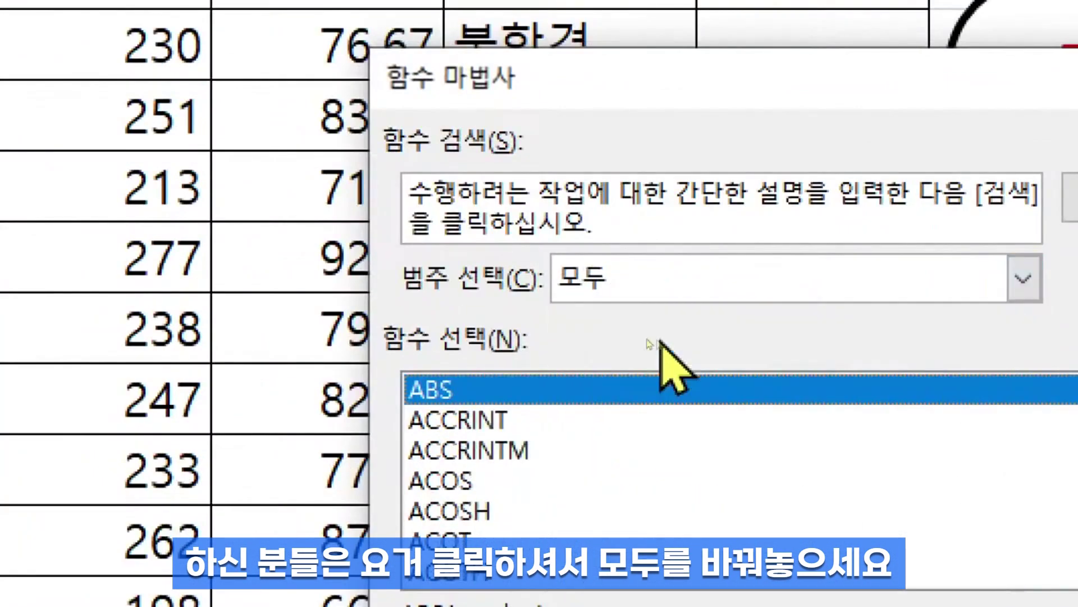
# Search the function wizard for 순위 and choose the RANK function for cell I5.
pyautogui.click(582, 225)
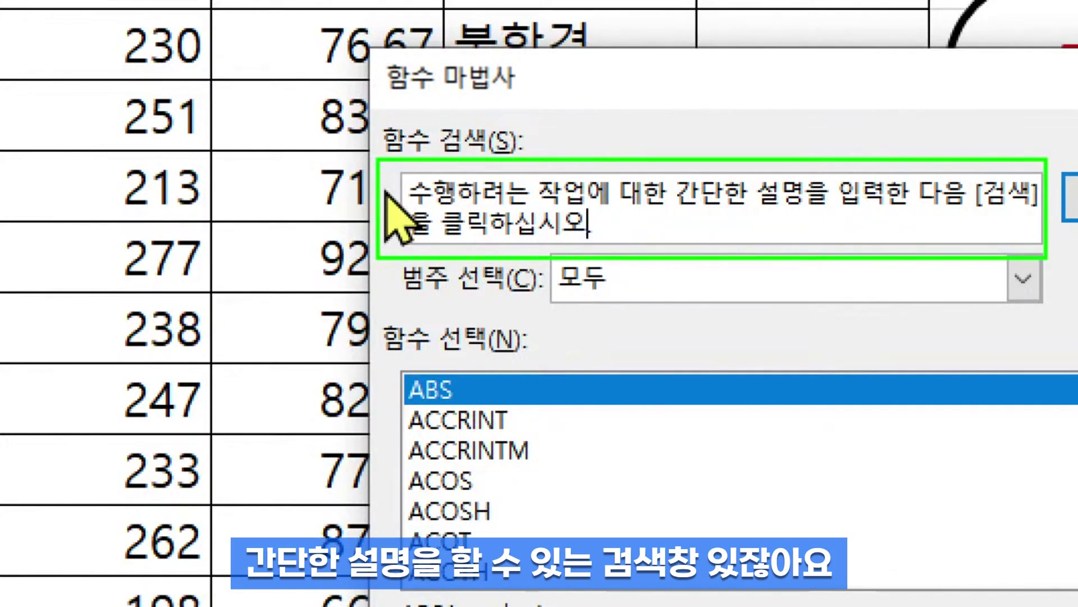
pyautogui.click(660, 212)
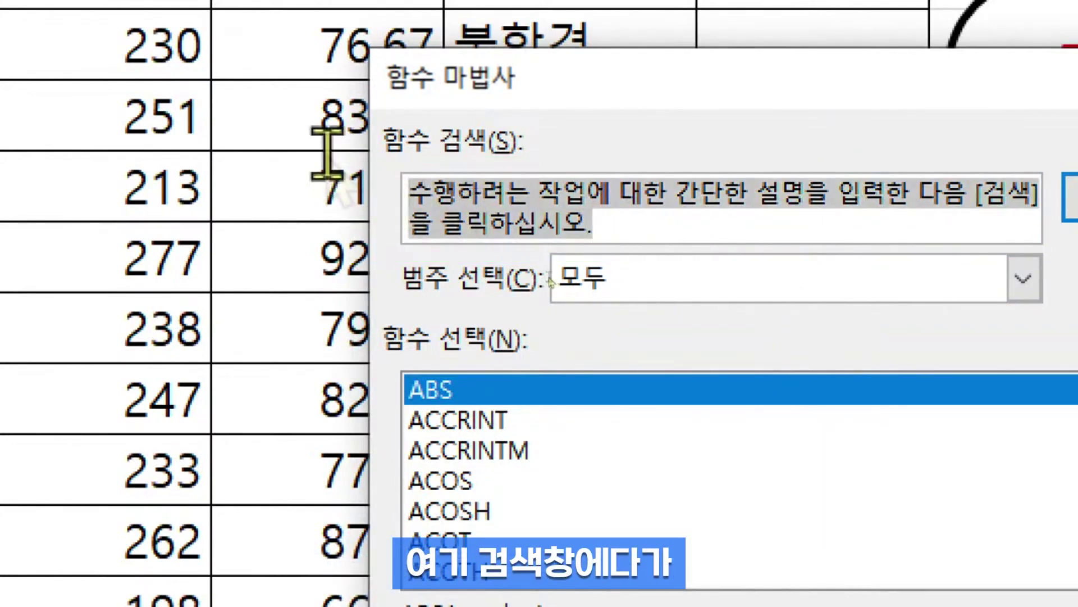
pyautogui.write('순위')
pyautogui.press('Return')
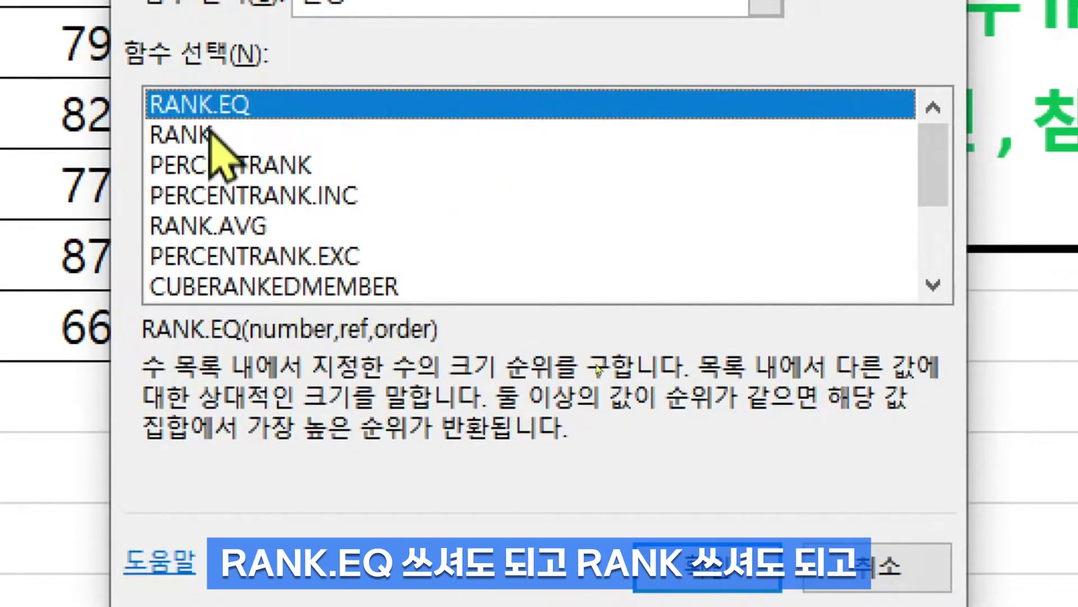
pyautogui.click(468, 422)
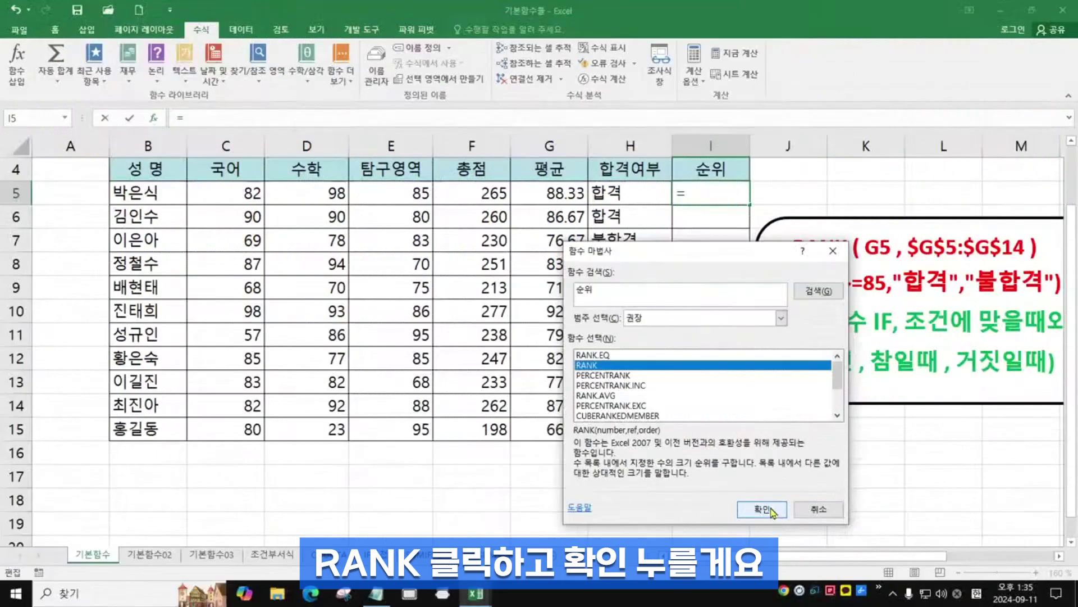
pyautogui.click(672, 368)
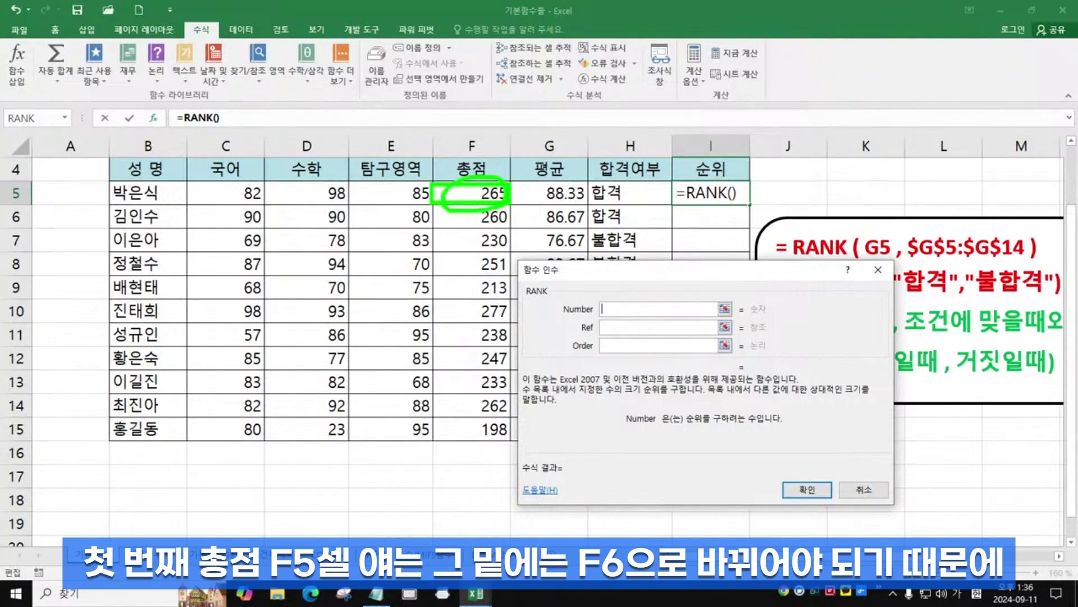
# Set RANK's Number to F5 and Ref to the absolute range $F$5:$F$15, leave Order empty, and insert the formula in I5.
pyautogui.click(493, 198)
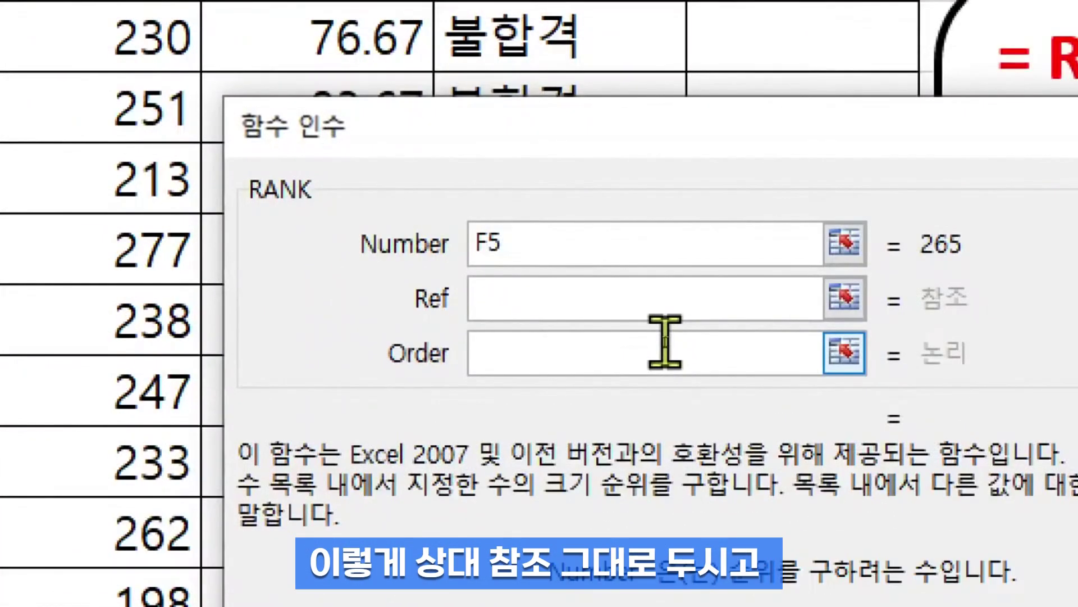
pyautogui.click(612, 309)
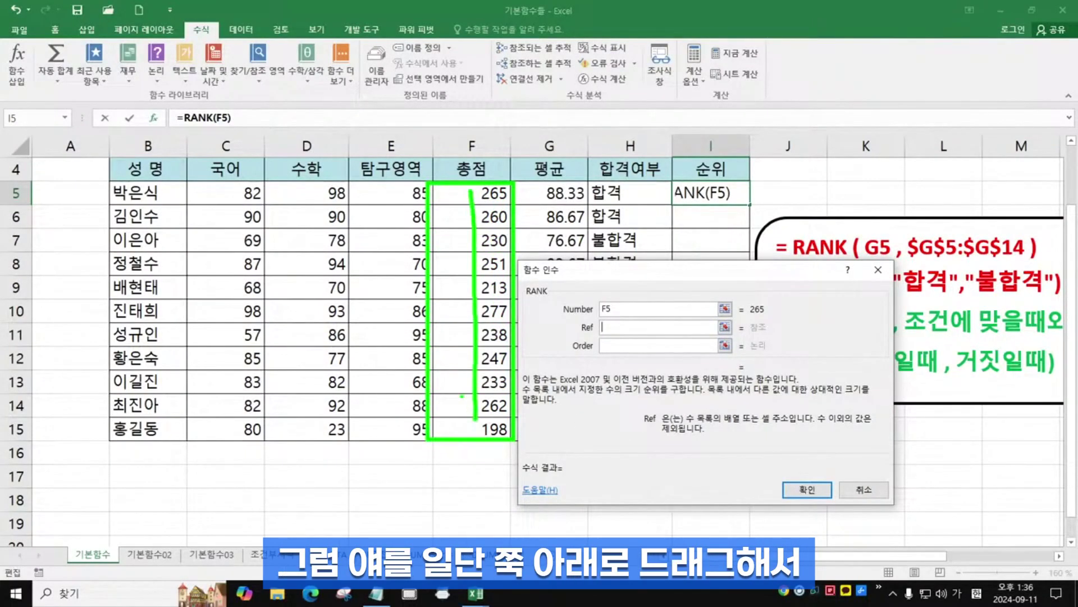
pyautogui.moveTo(453, 193); pyautogui.dragTo(459, 431)
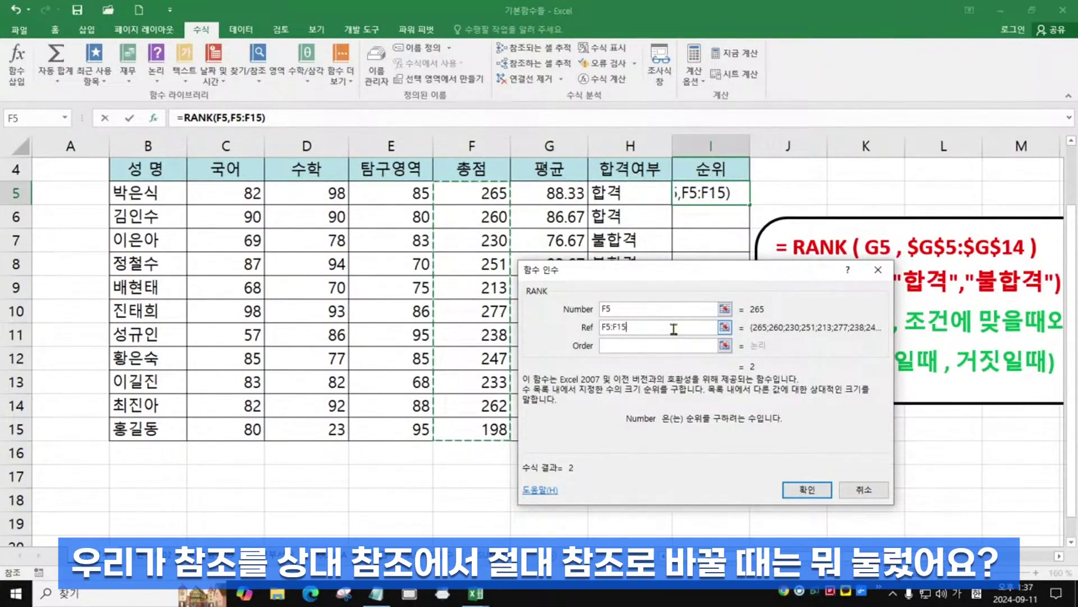
pyautogui.moveTo(674, 329); pyautogui.dragTo(601, 327)
pyautogui.press('F4')
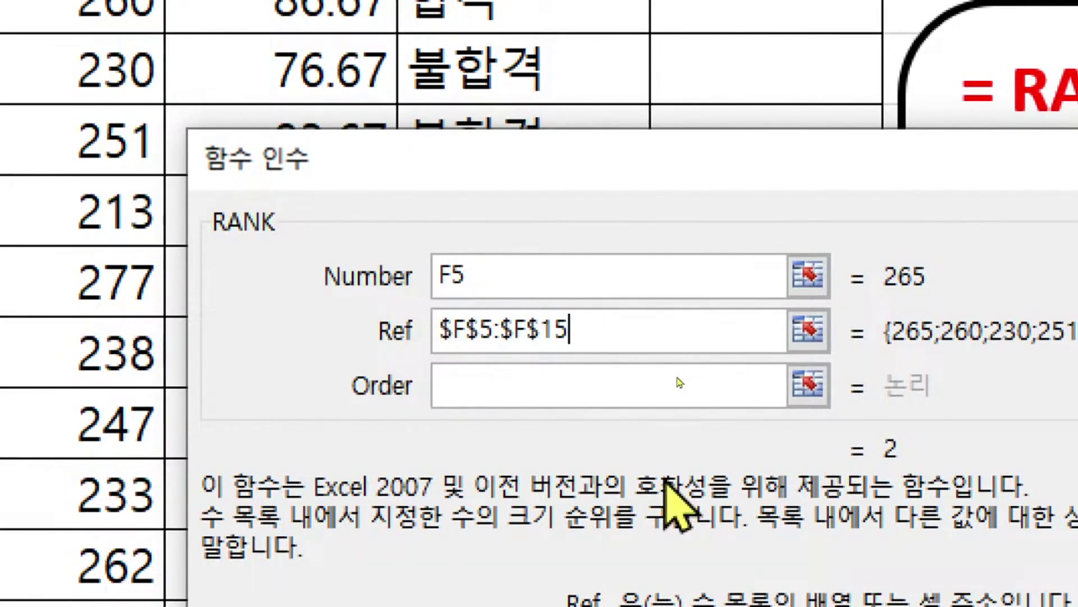
pyautogui.click(614, 381)
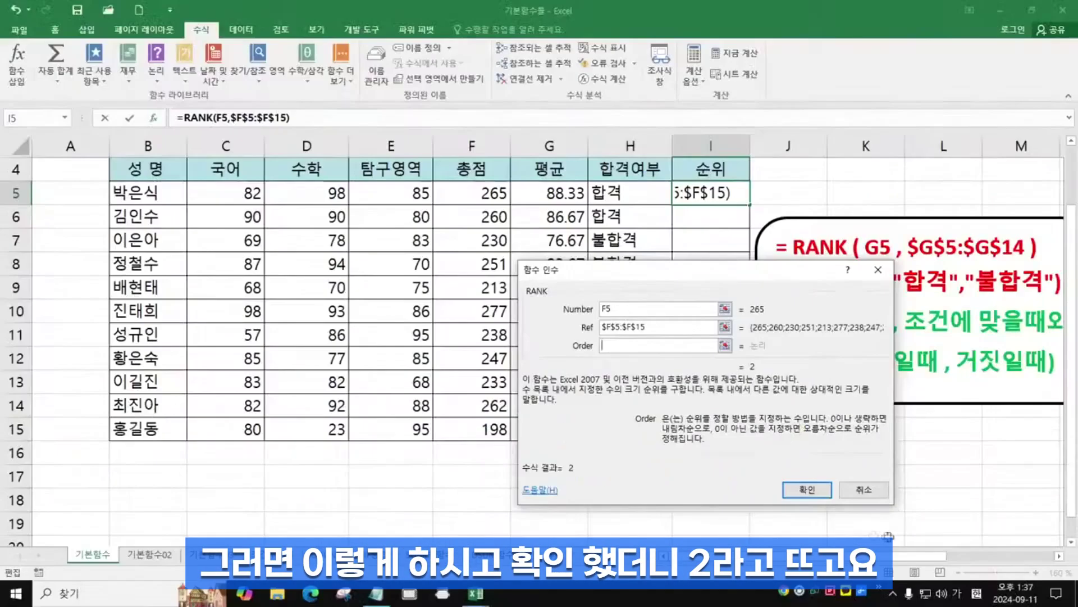
pyautogui.click(807, 489)
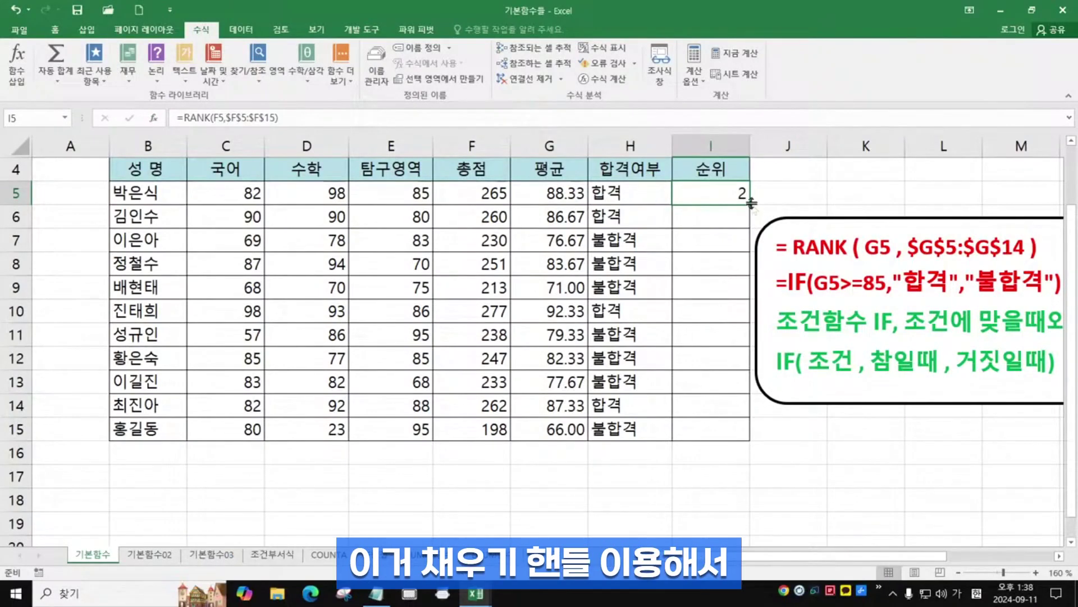
# Fill the rank formula from I5 down through I15 and select cell I6.
pyautogui.moveTo(749, 204); pyautogui.dragTo(750, 205)
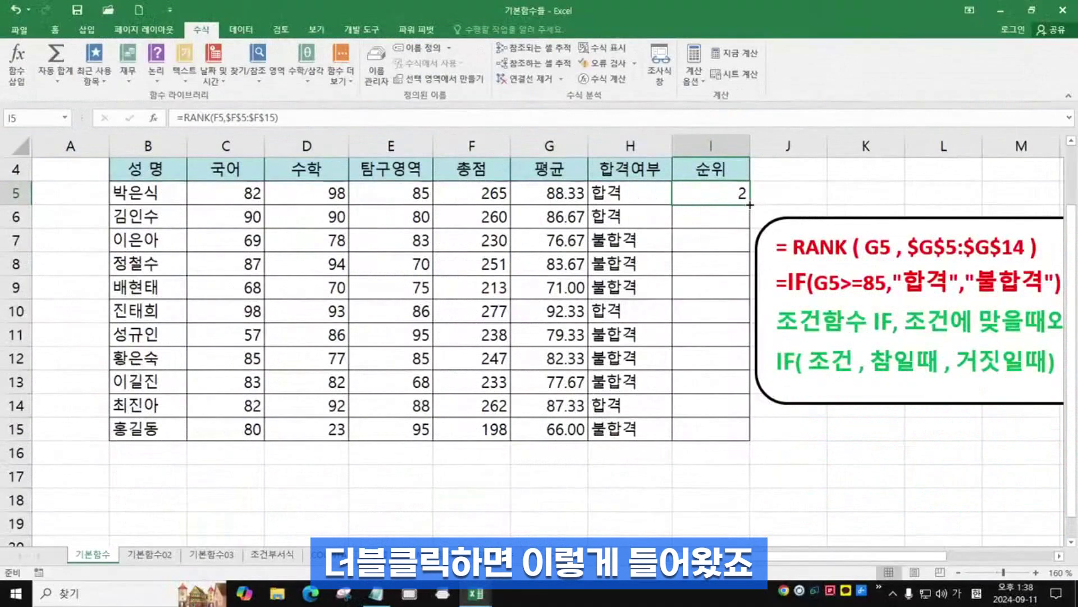
pyautogui.doubleClick(709, 211)
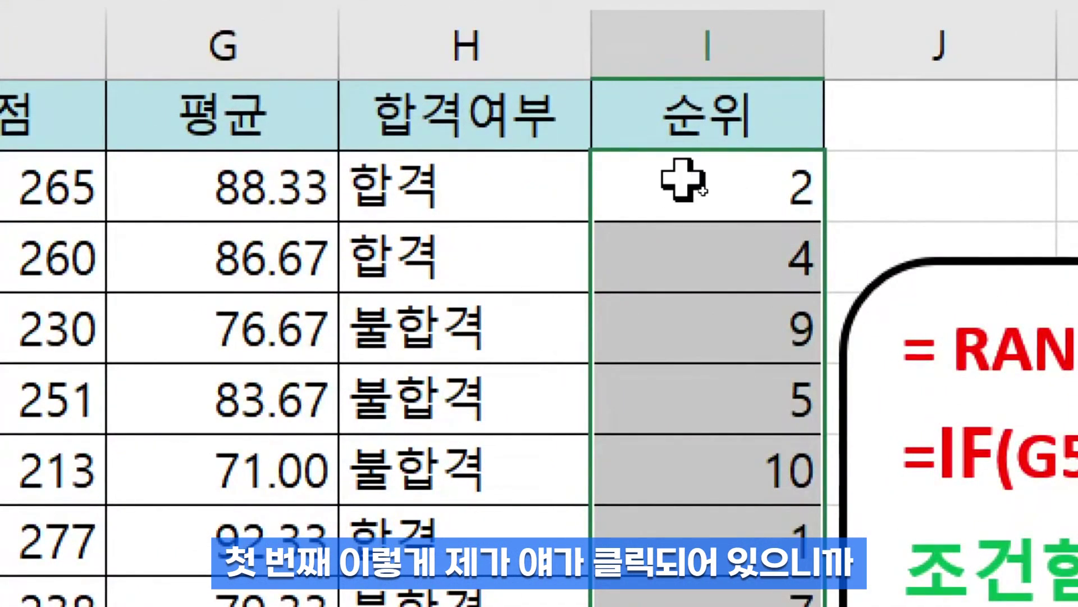
pyautogui.click(693, 252)
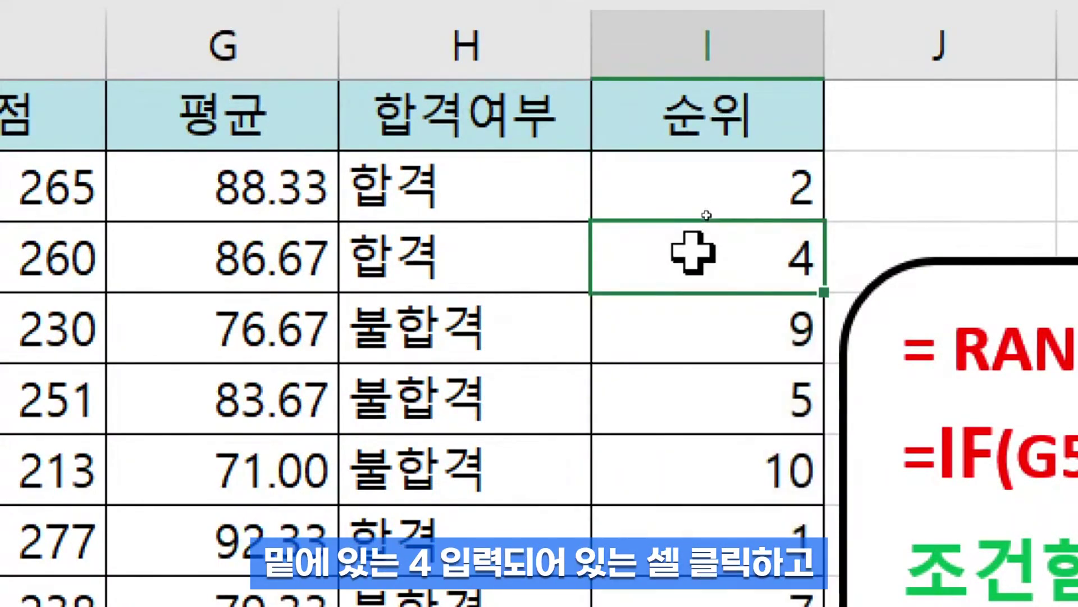